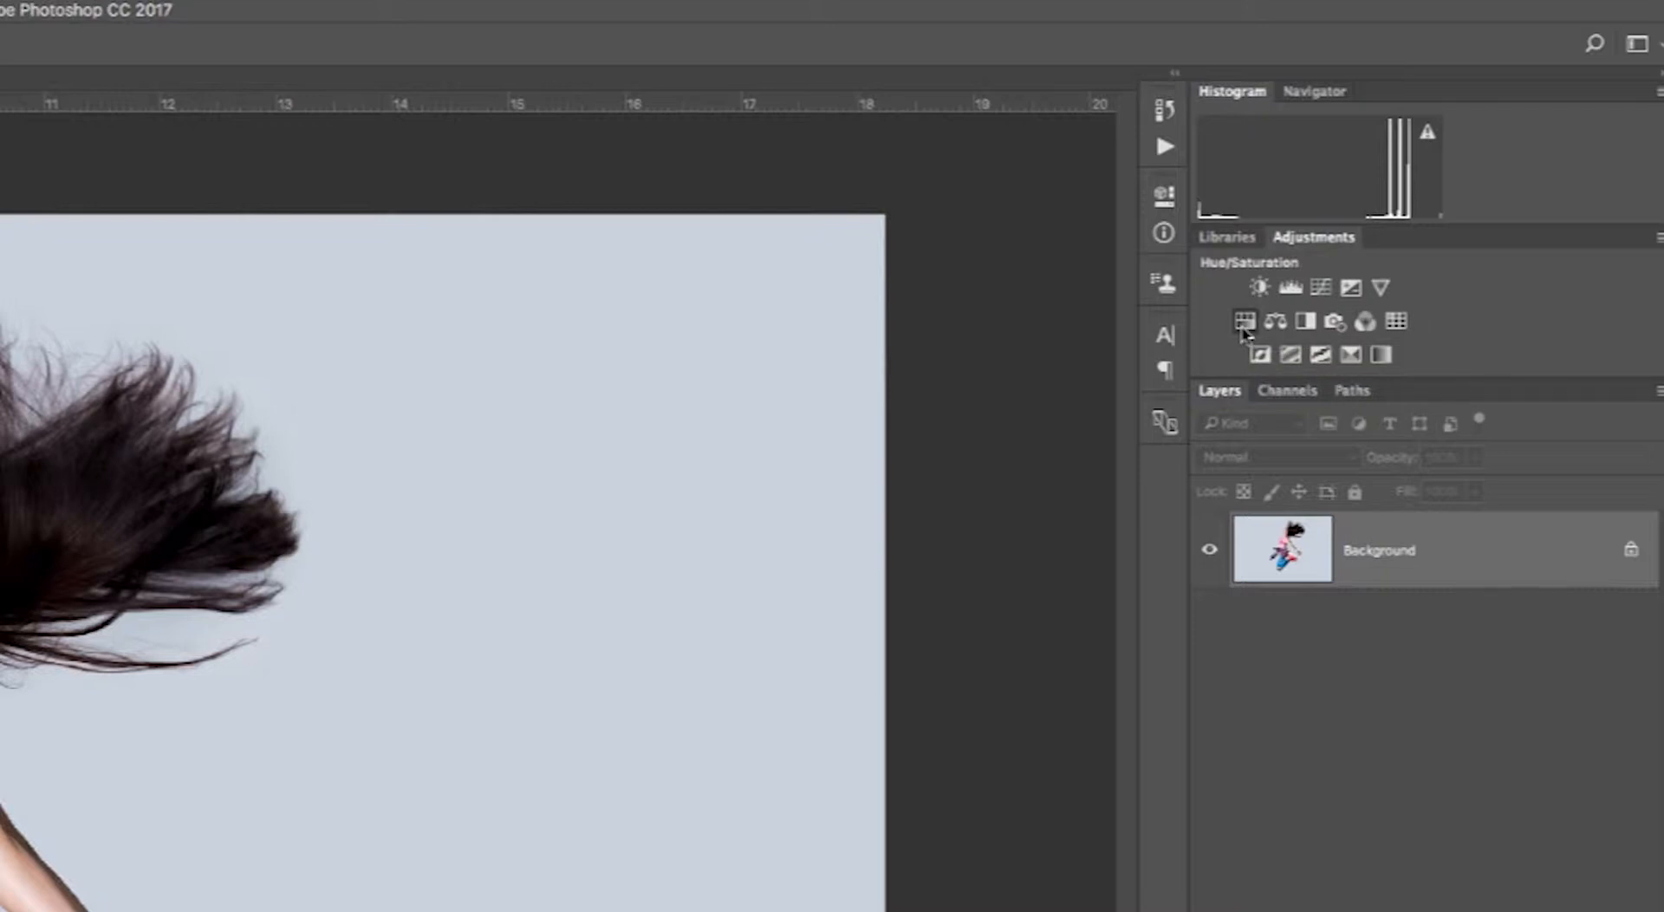
# Add two Hue/Saturation adjustment layers above the Background, naming the lower one Shirt and the upper one Shoes
pyautogui.click(1244, 322)
pyautogui.click(1244, 323)
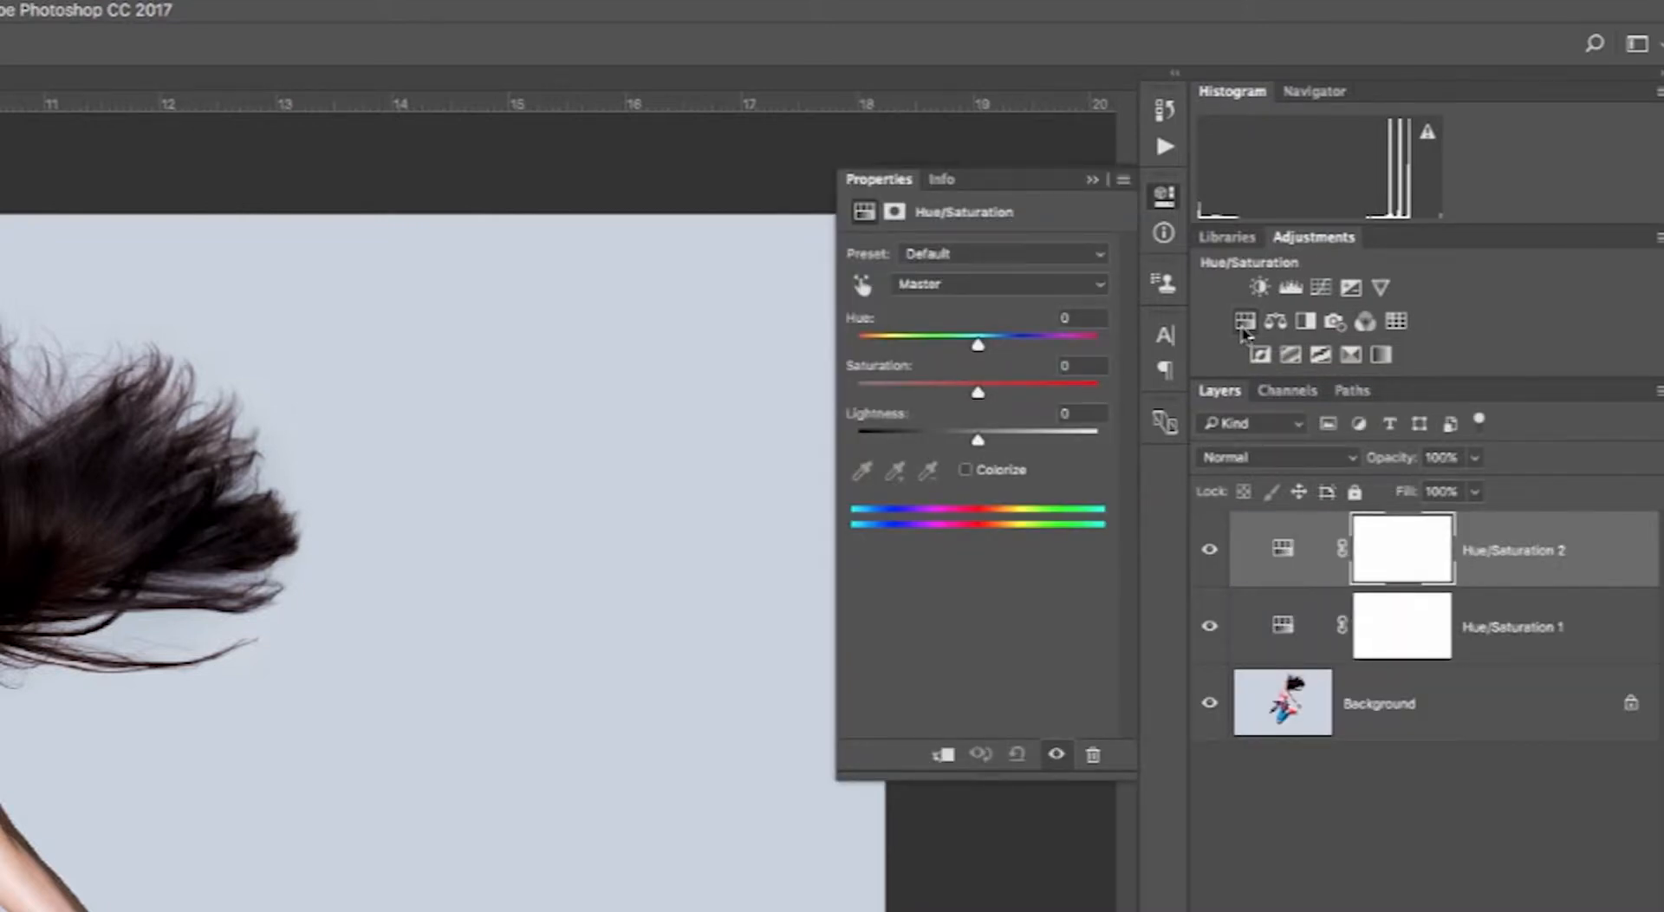
pyautogui.doubleClick(1523, 639)
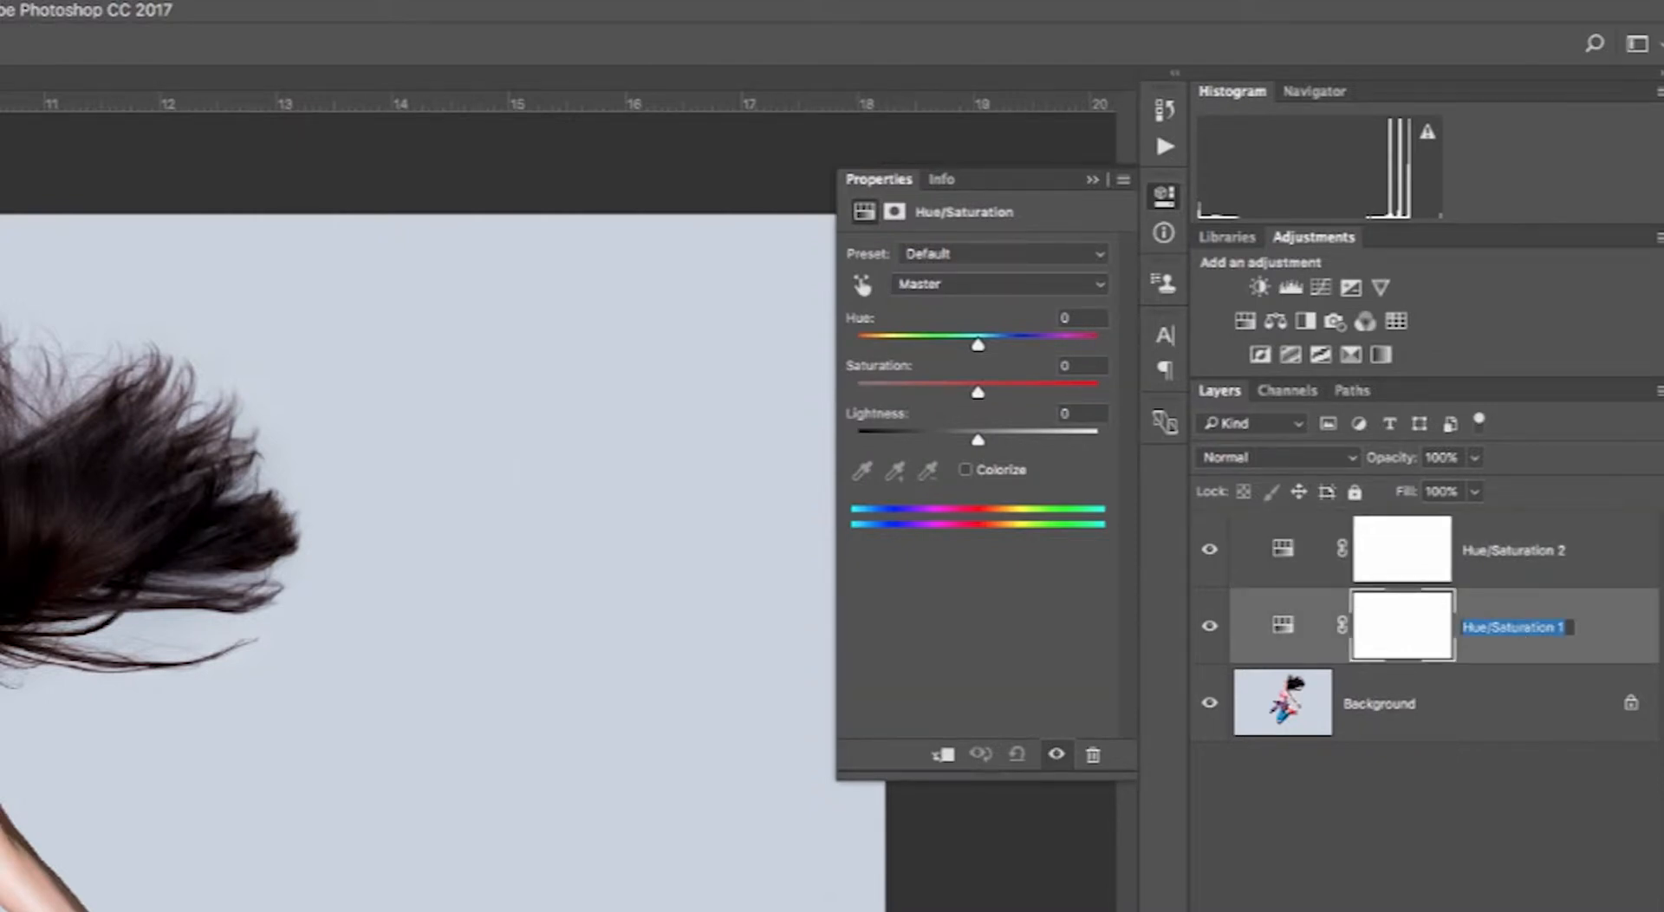
pyautogui.write('Shirt')
pyautogui.press('Return')
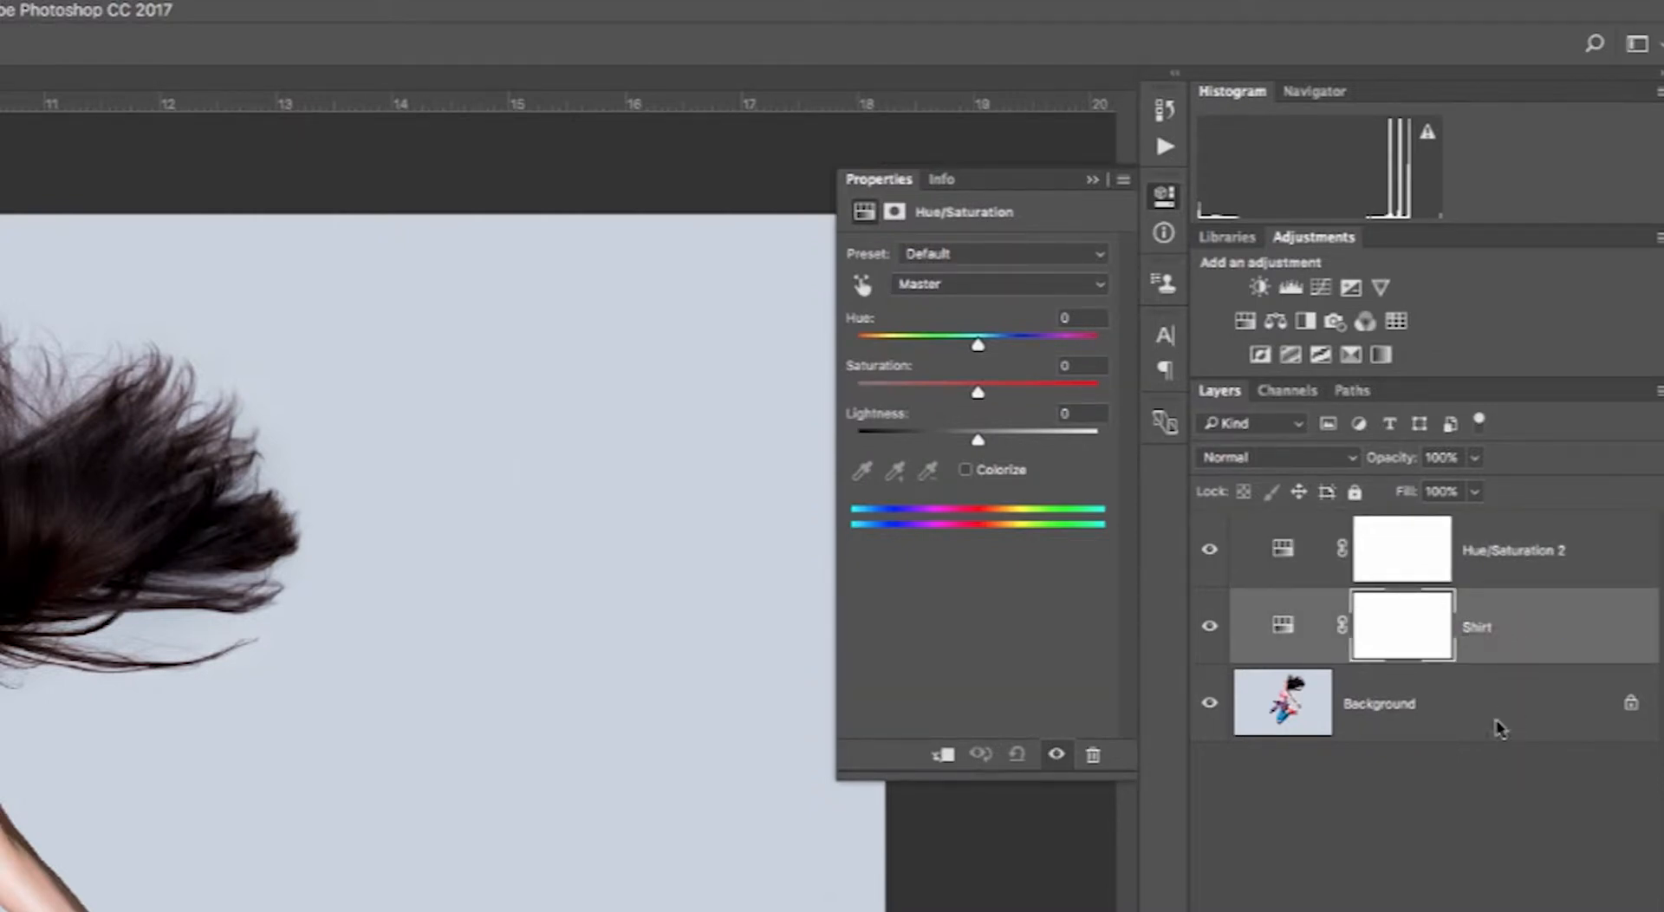
pyautogui.doubleClick(1505, 550)
pyautogui.write('Shoes')
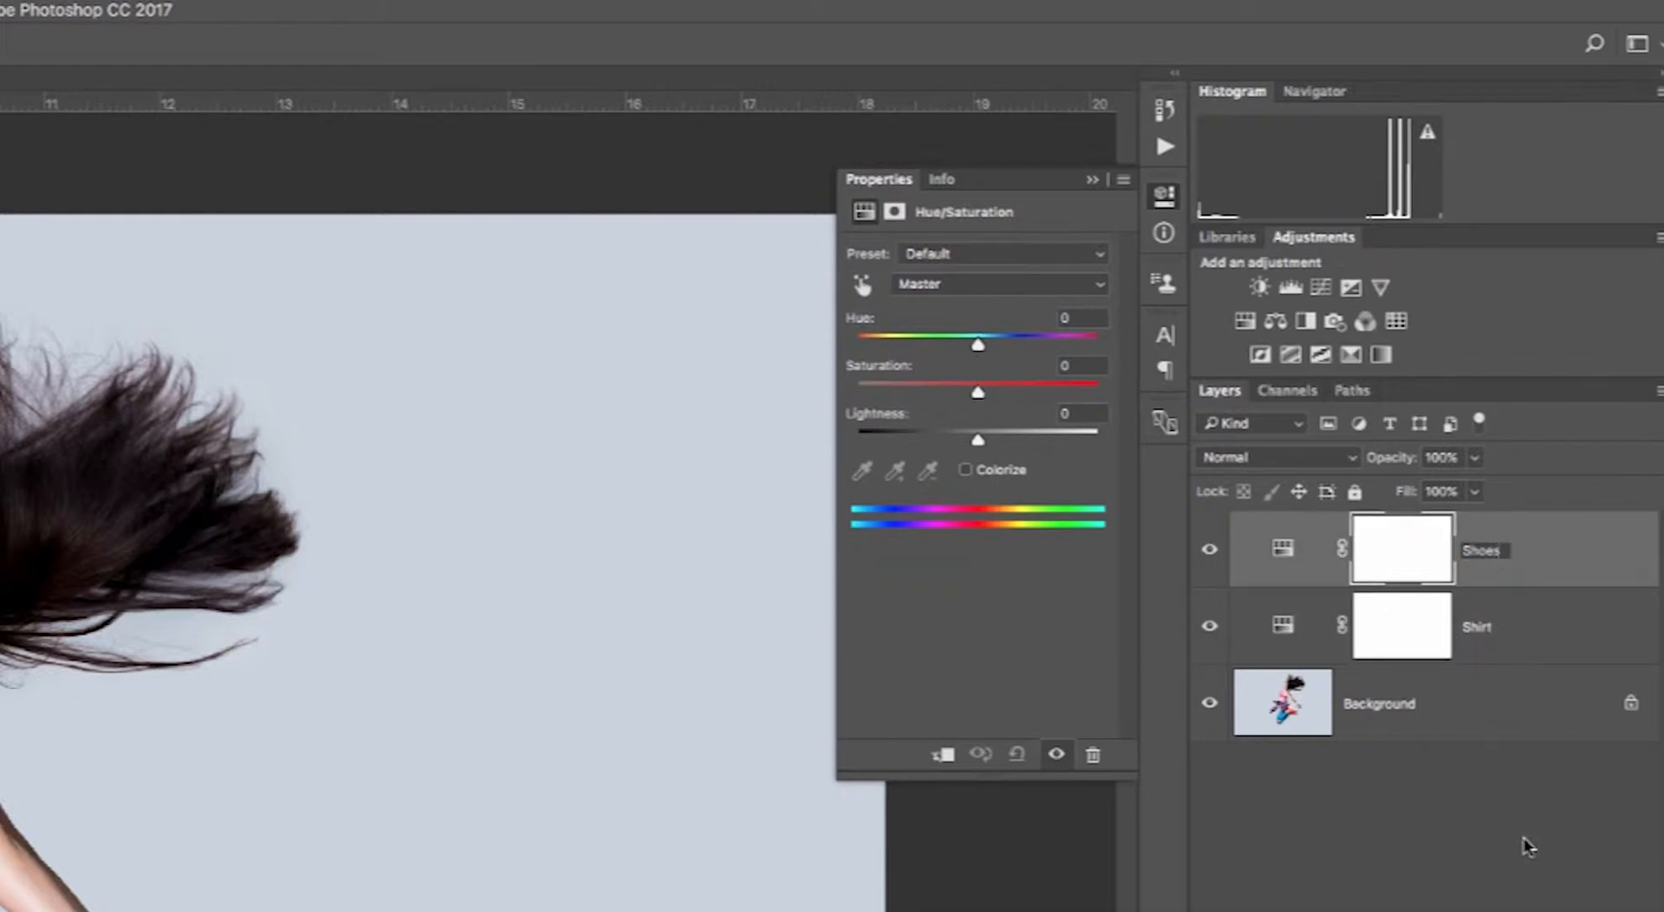
pyautogui.press('Return')
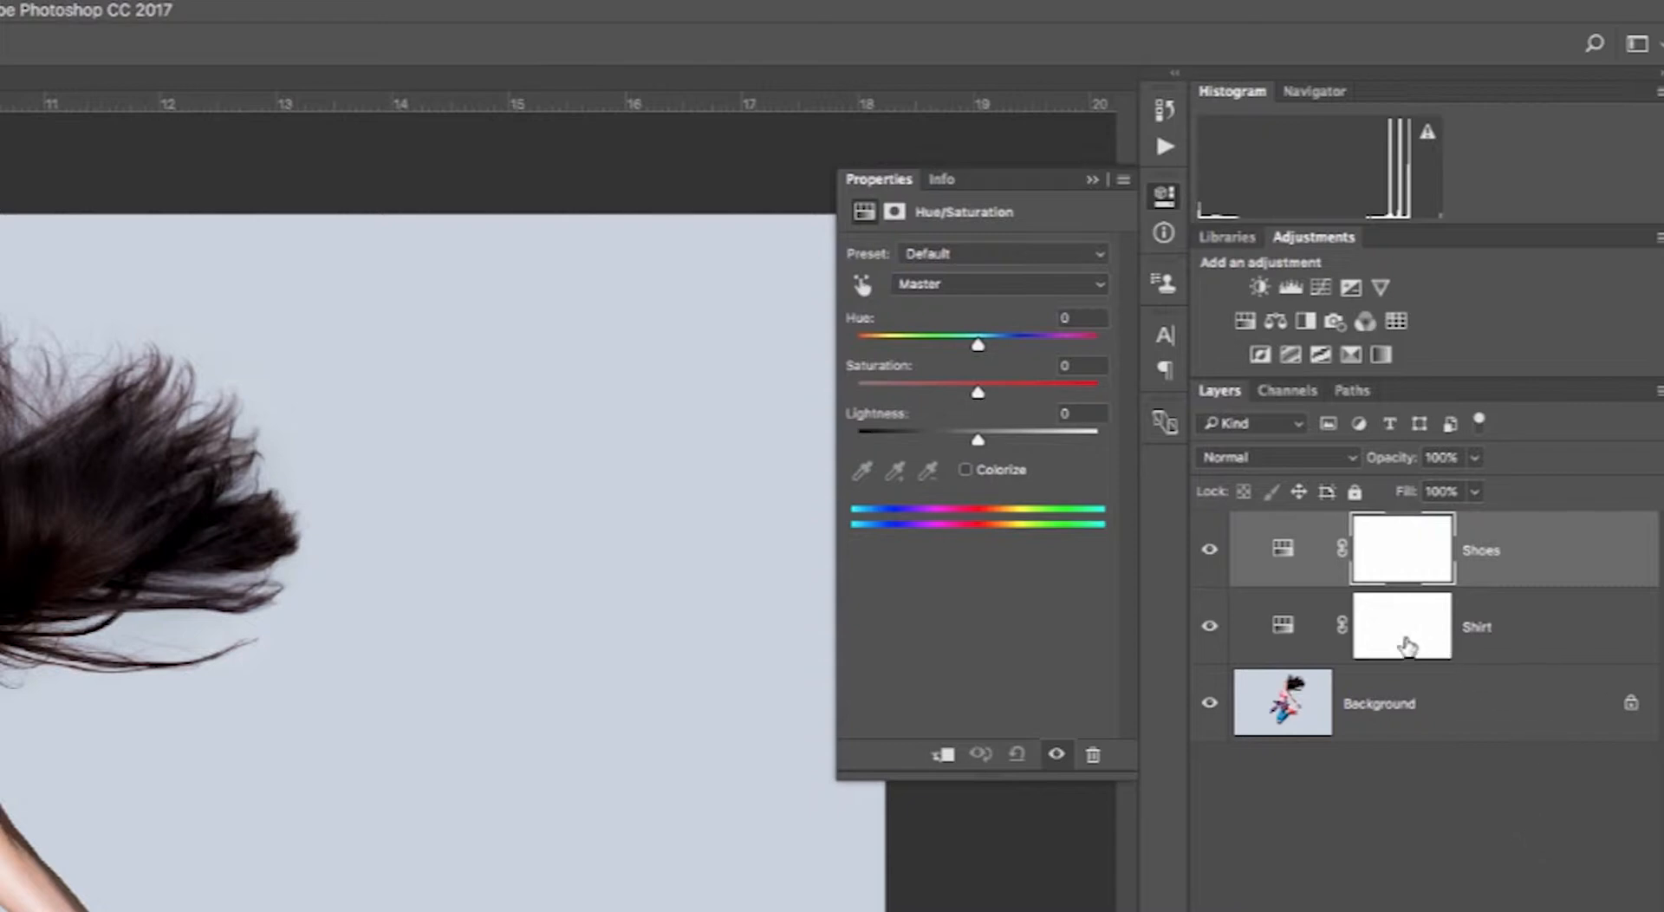
# Set the Hue of the Shirt adjustment layer to +180
pyautogui.click(1424, 649)
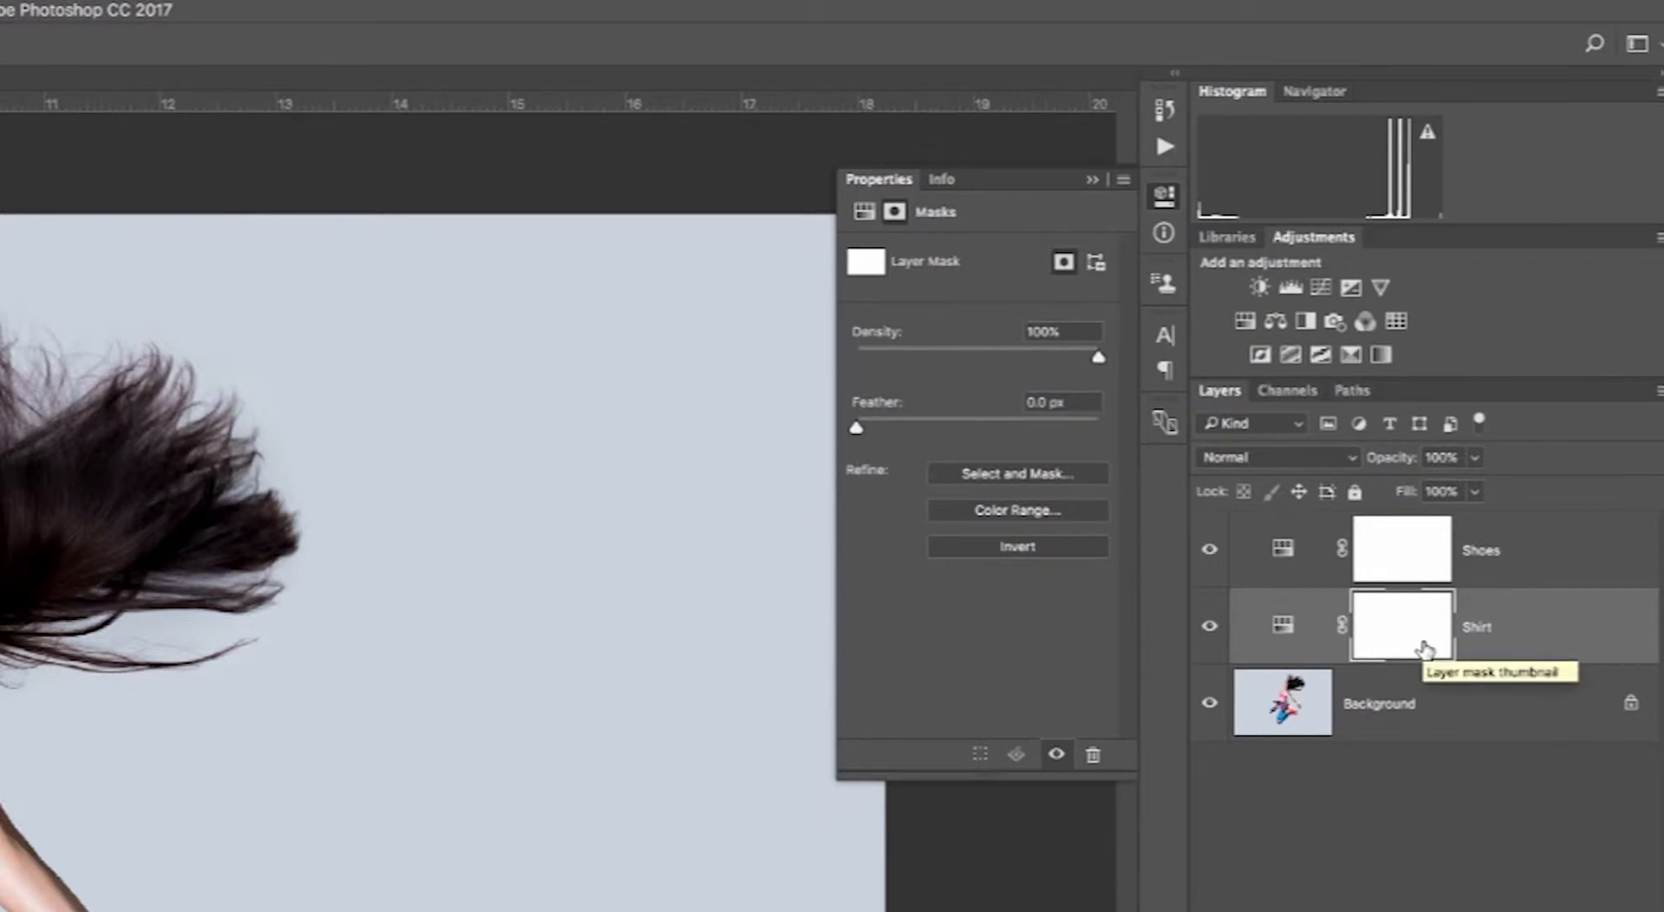
pyautogui.click(1263, 646)
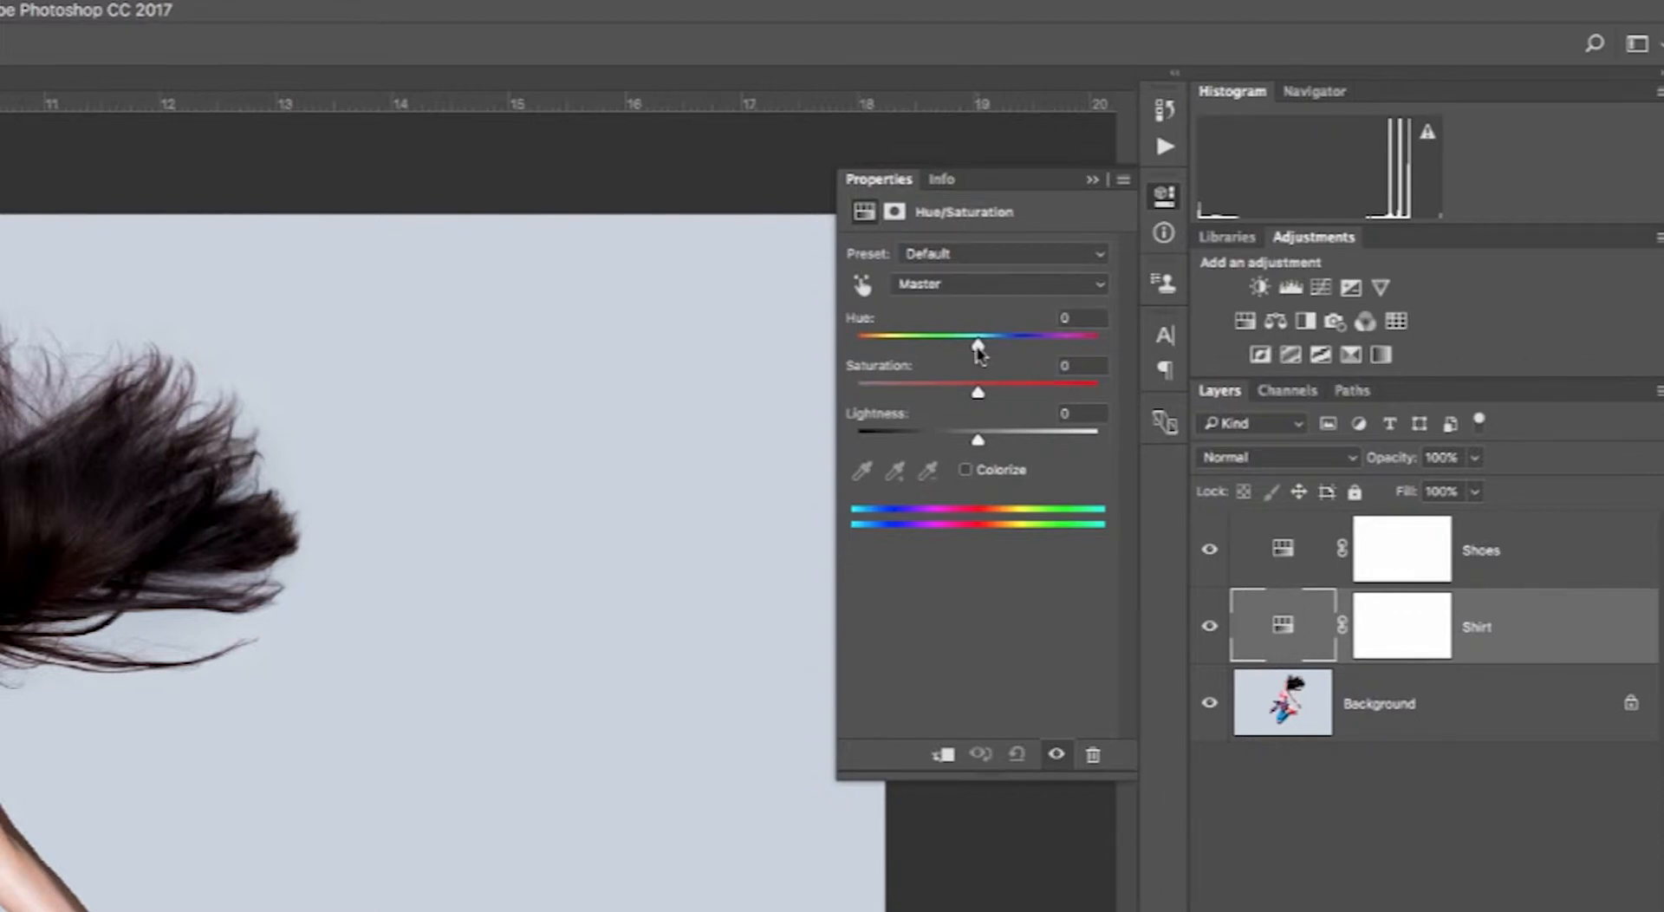
pyautogui.moveTo(979, 351); pyautogui.dragTo(1130, 353)
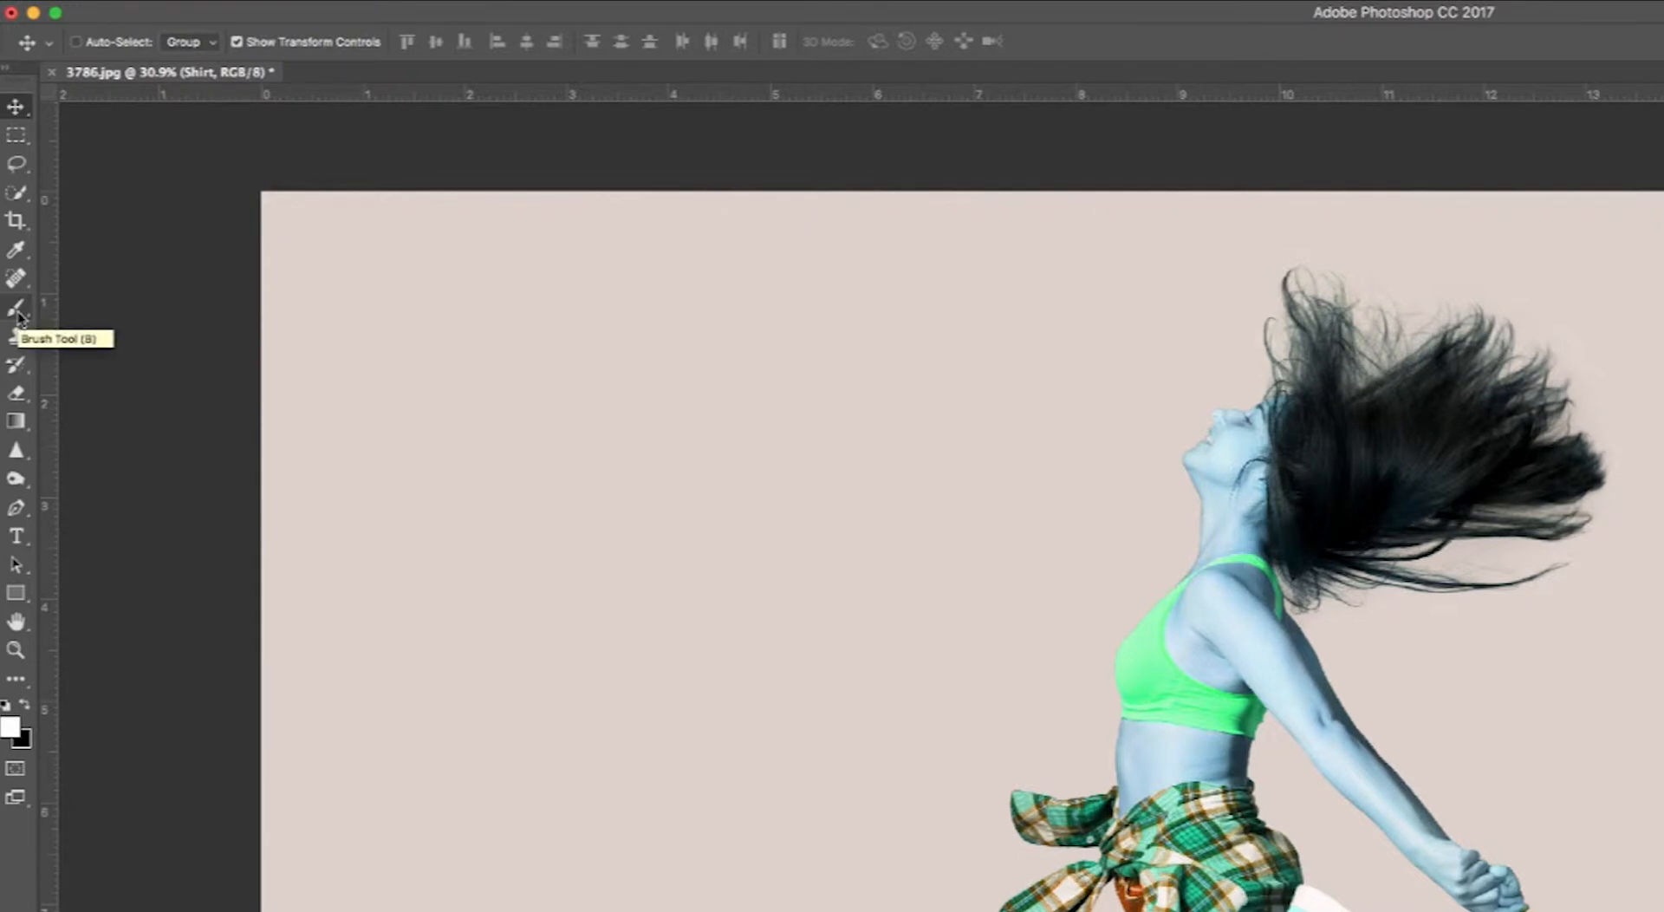
# Set up the Brush tool with default black and white colours and a smaller soft brush, targeting the Shirt layer's mask
pyautogui.click(18, 310)
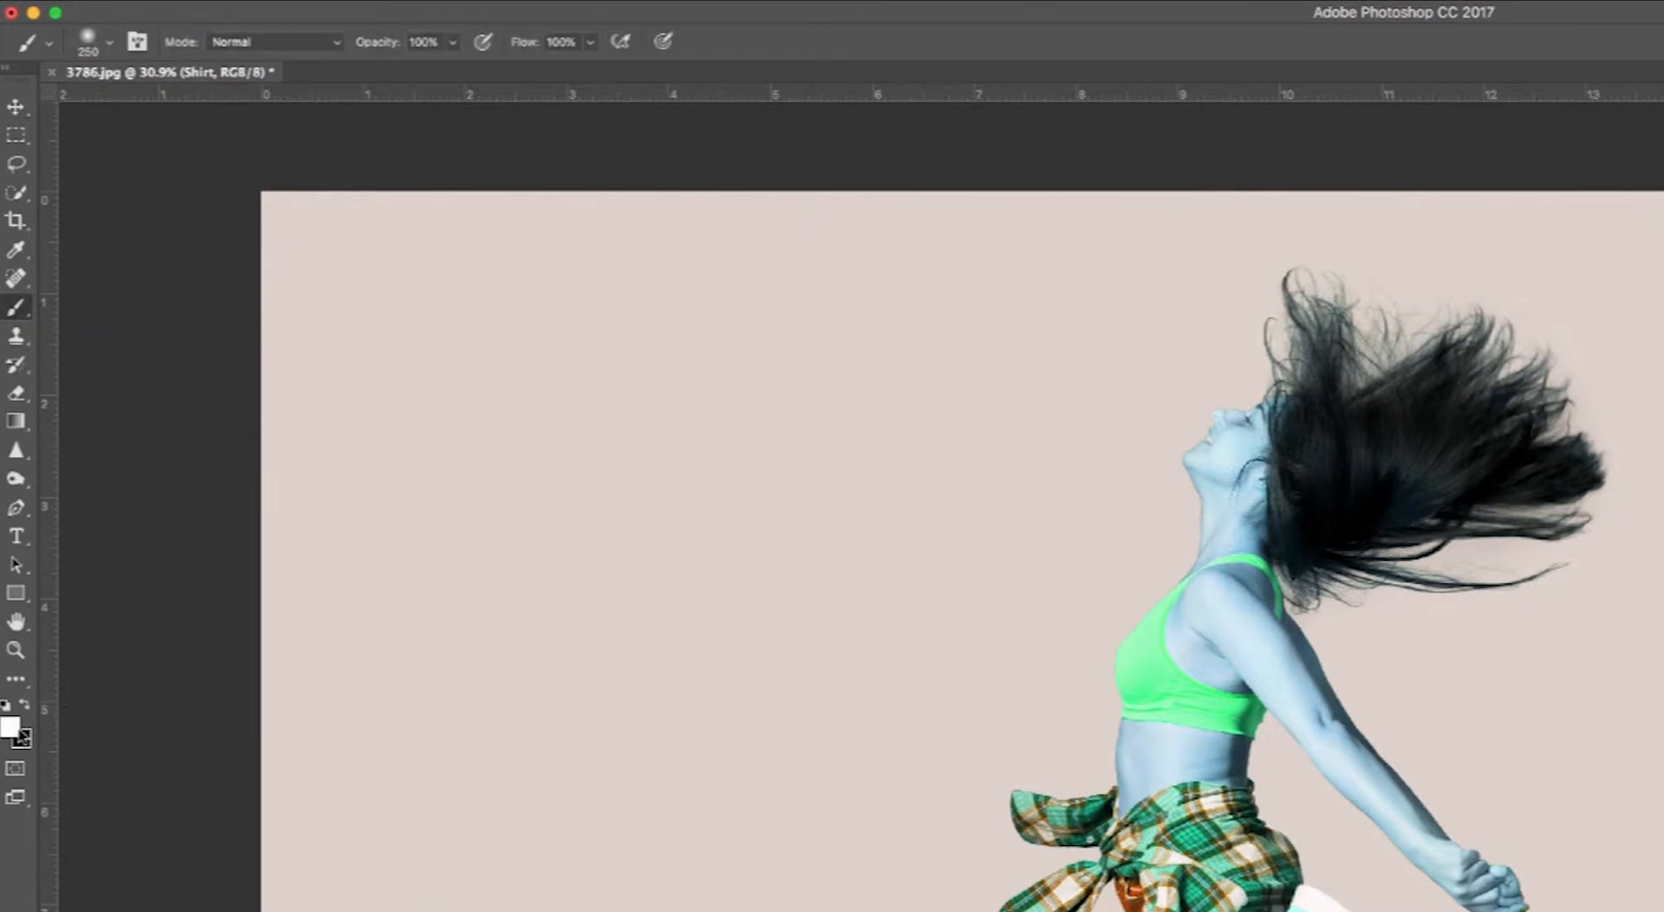
pyautogui.click(5, 704)
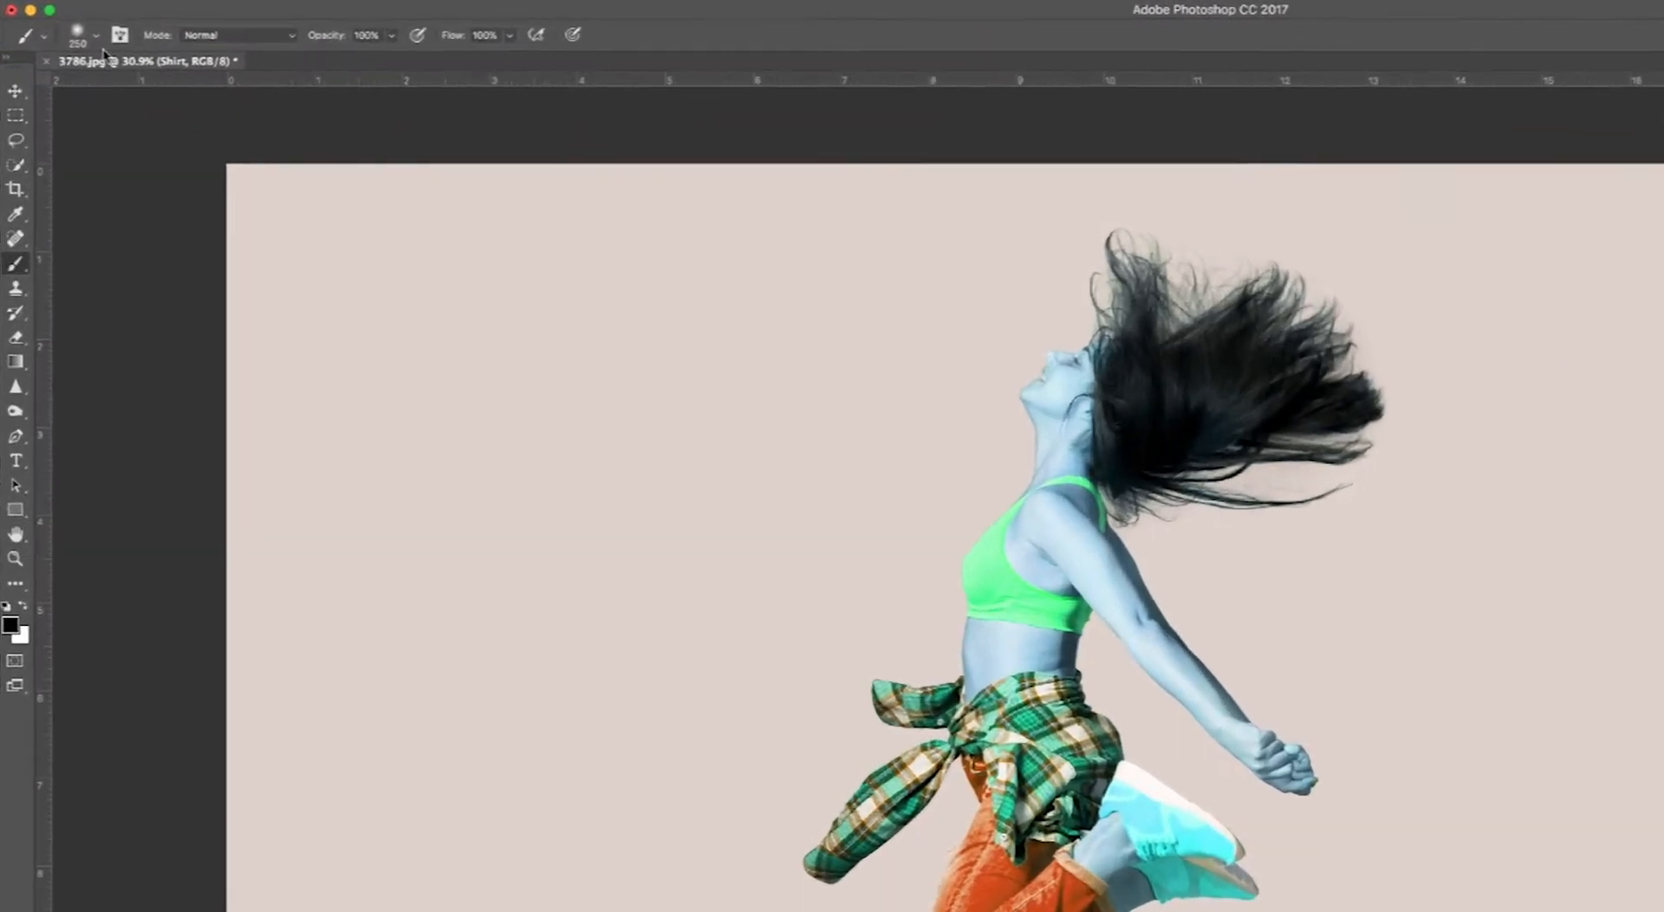
pyautogui.click(115, 51)
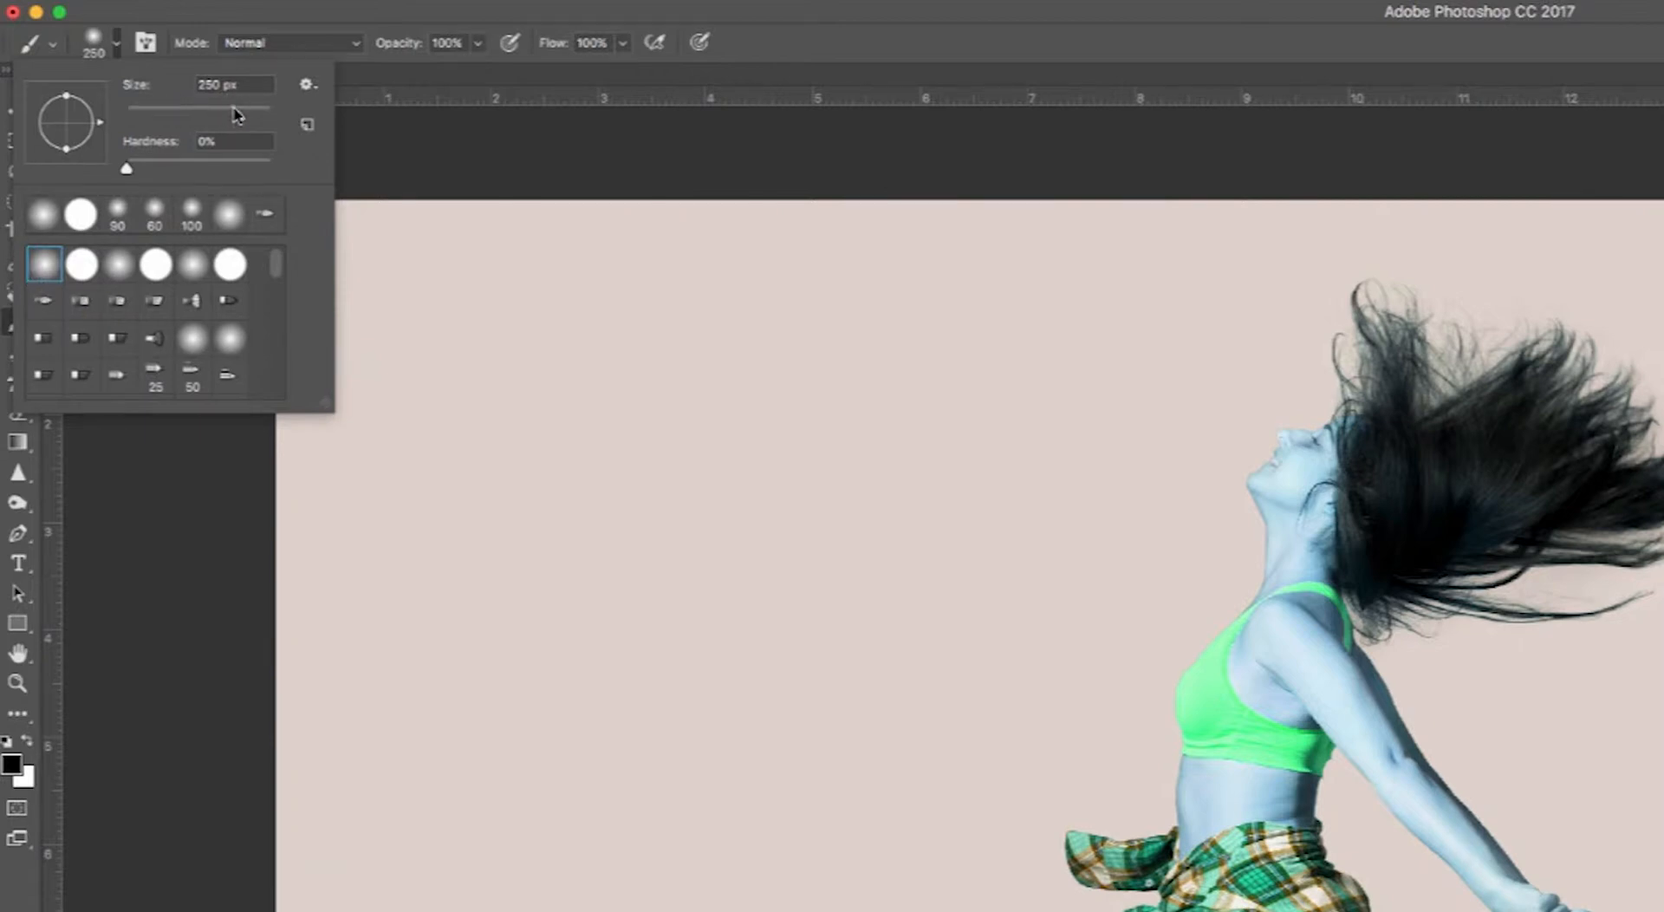
pyautogui.moveTo(236, 115)
pyautogui.mouseDown()
pyautogui.moveTo(138, 119)
pyautogui.moveTo(236, 118)
pyautogui.mouseUp()
pyautogui.click(543, 189)
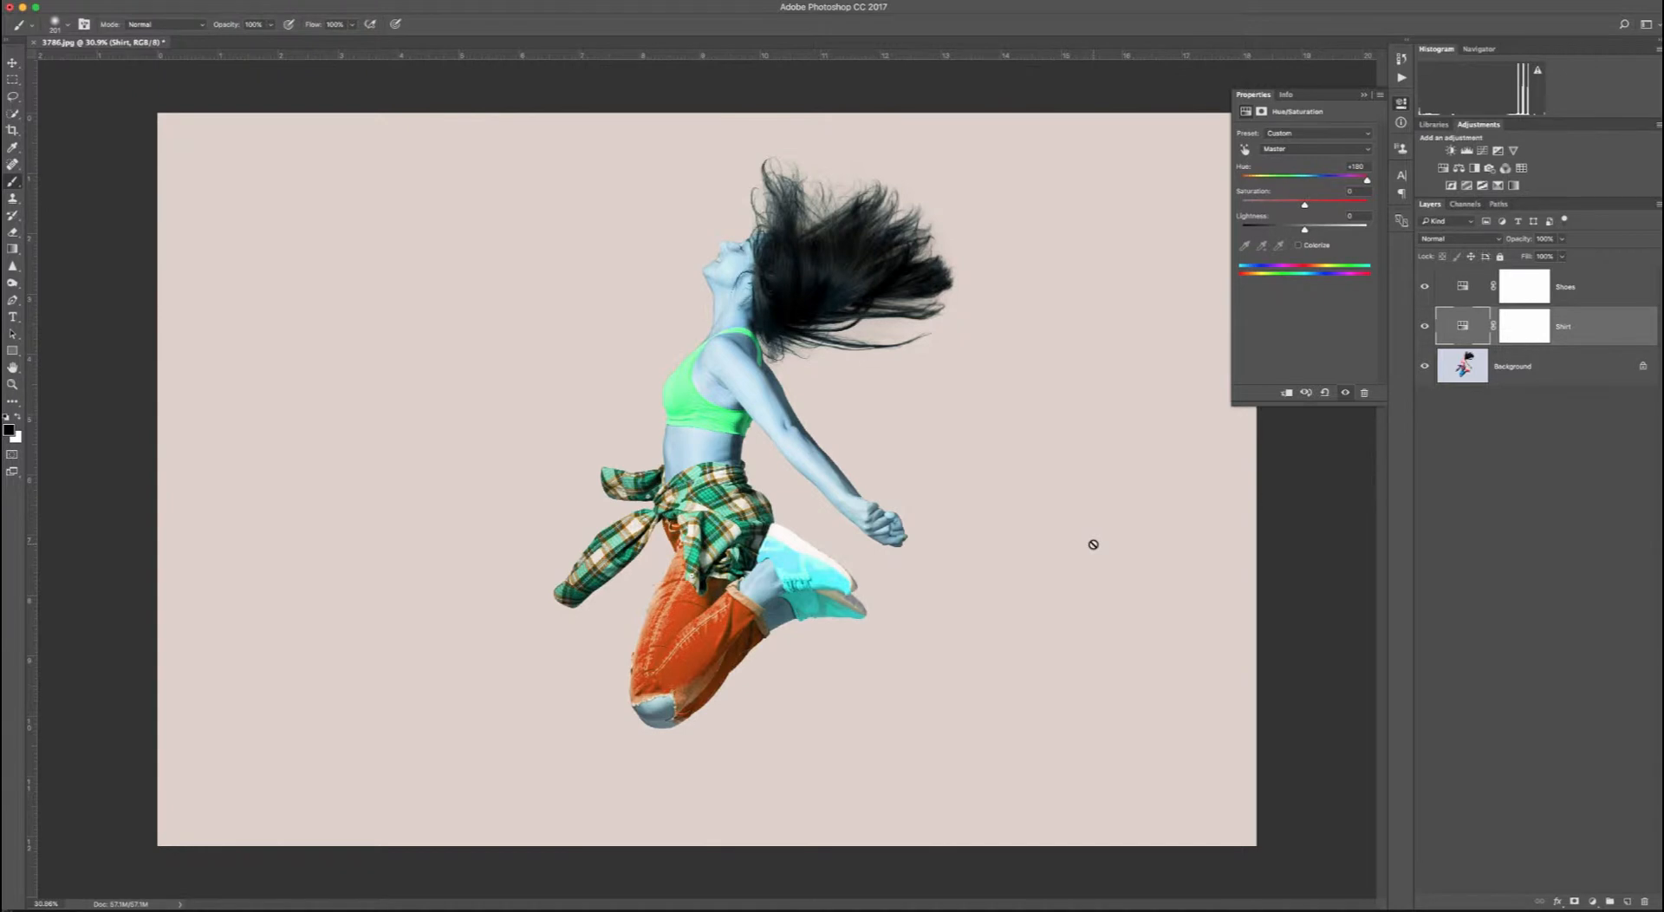
pyautogui.click(1523, 334)
pyautogui.press('x')
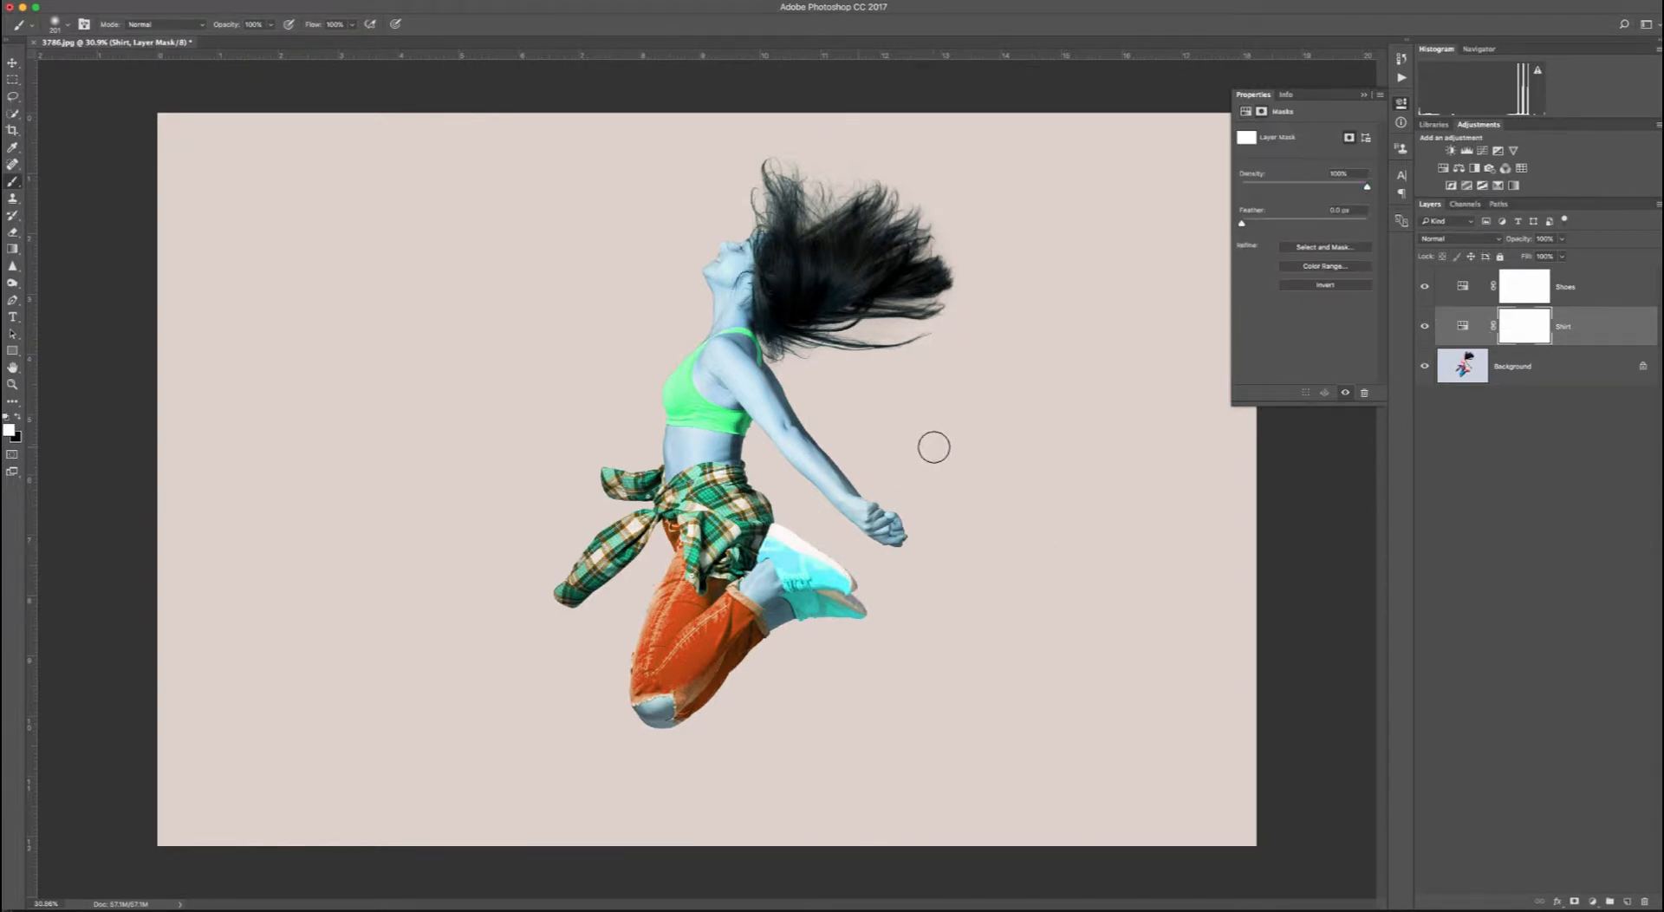
# Paint black on the Shirt mask with a very large soft brush over the background and the outer parts of the model
pyautogui.press('[')
pyautogui.press('[')
pyautogui.press('[')
pyautogui.press(']')
pyautogui.press(']')
pyautogui.press(']')
pyautogui.press(']')
pyautogui.press(']')
pyautogui.press(']')
pyautogui.press(']')
pyautogui.press(']')
pyautogui.press(']')
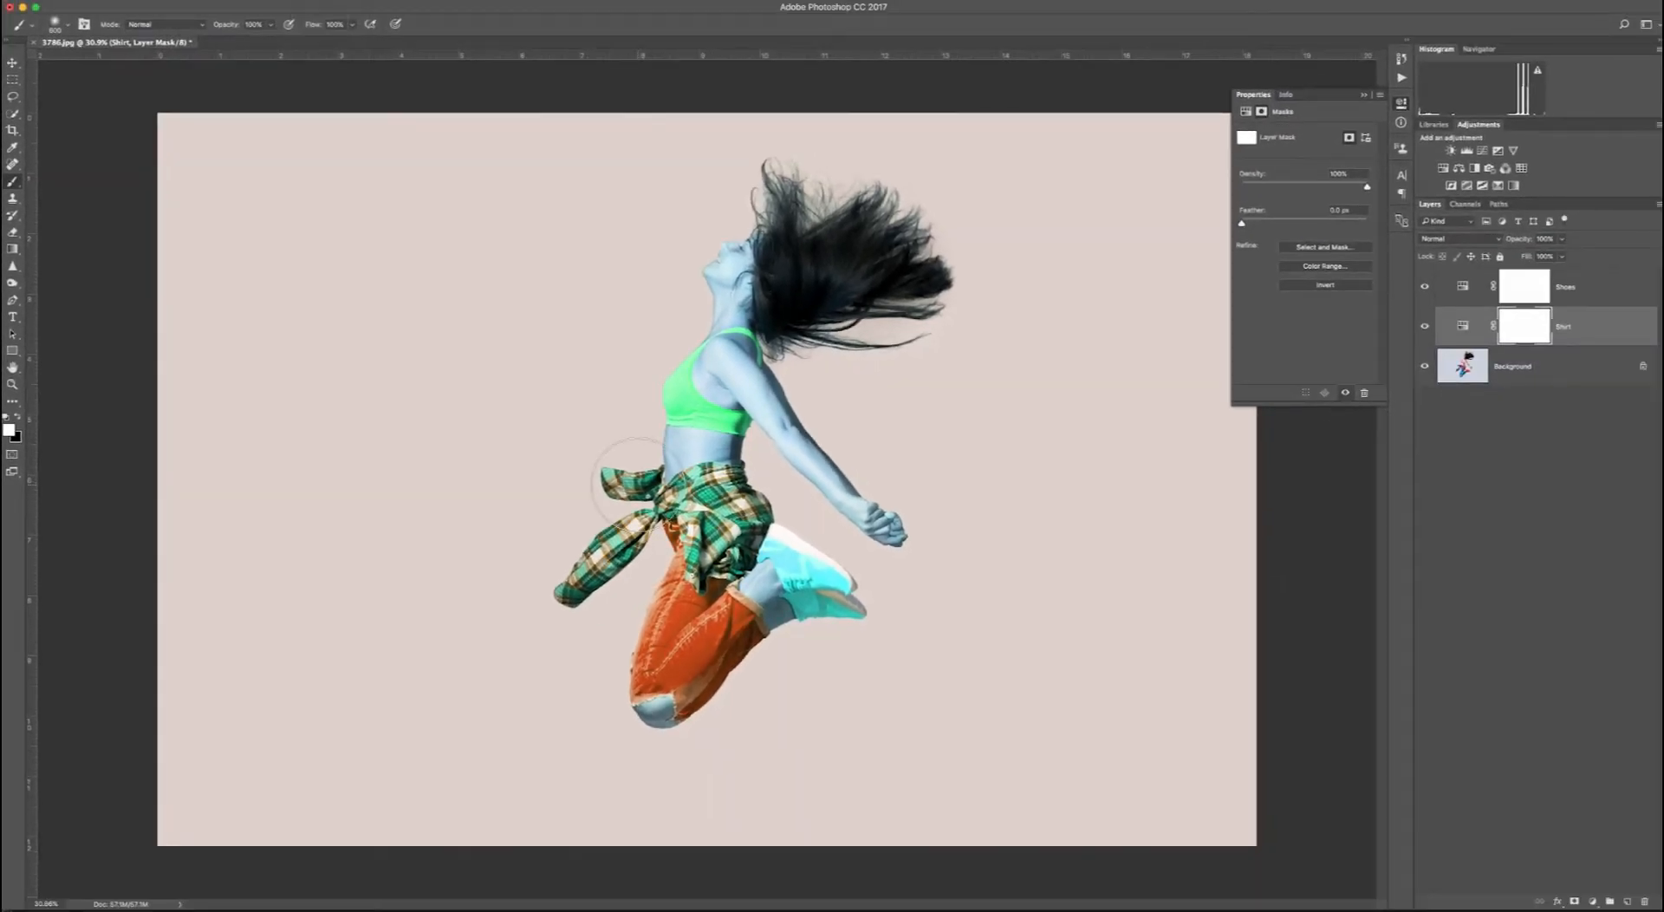
pyautogui.scroll(-5, 640, 483)
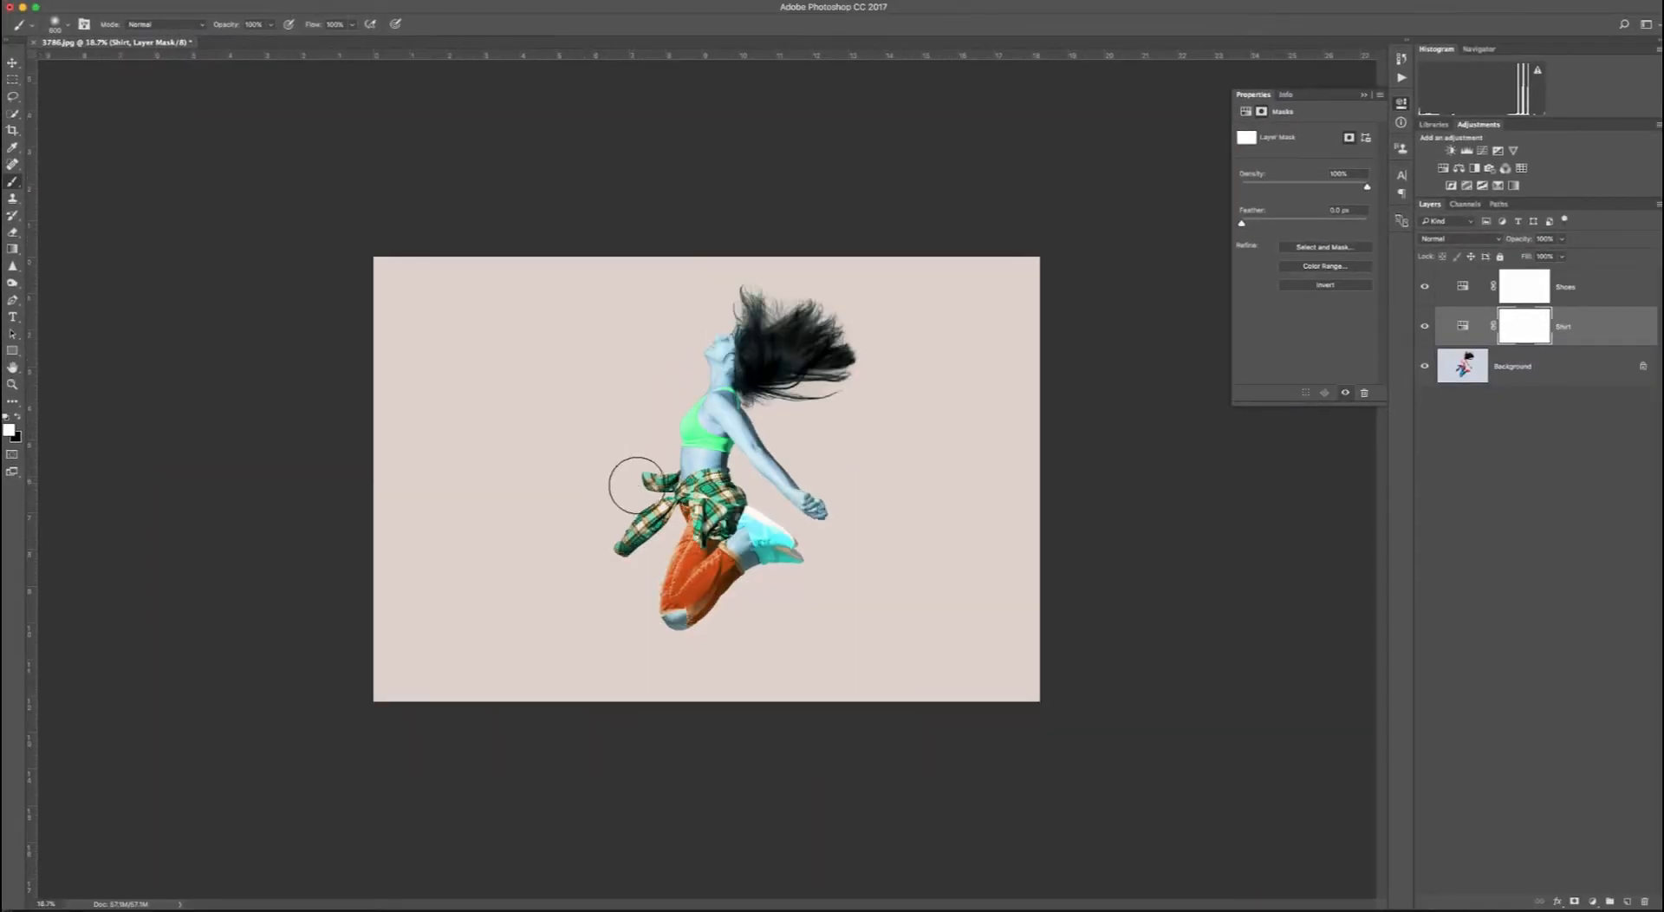
pyautogui.press('x')
pyautogui.press(']')
pyautogui.press(']')
pyautogui.press(']')
pyautogui.press(']')
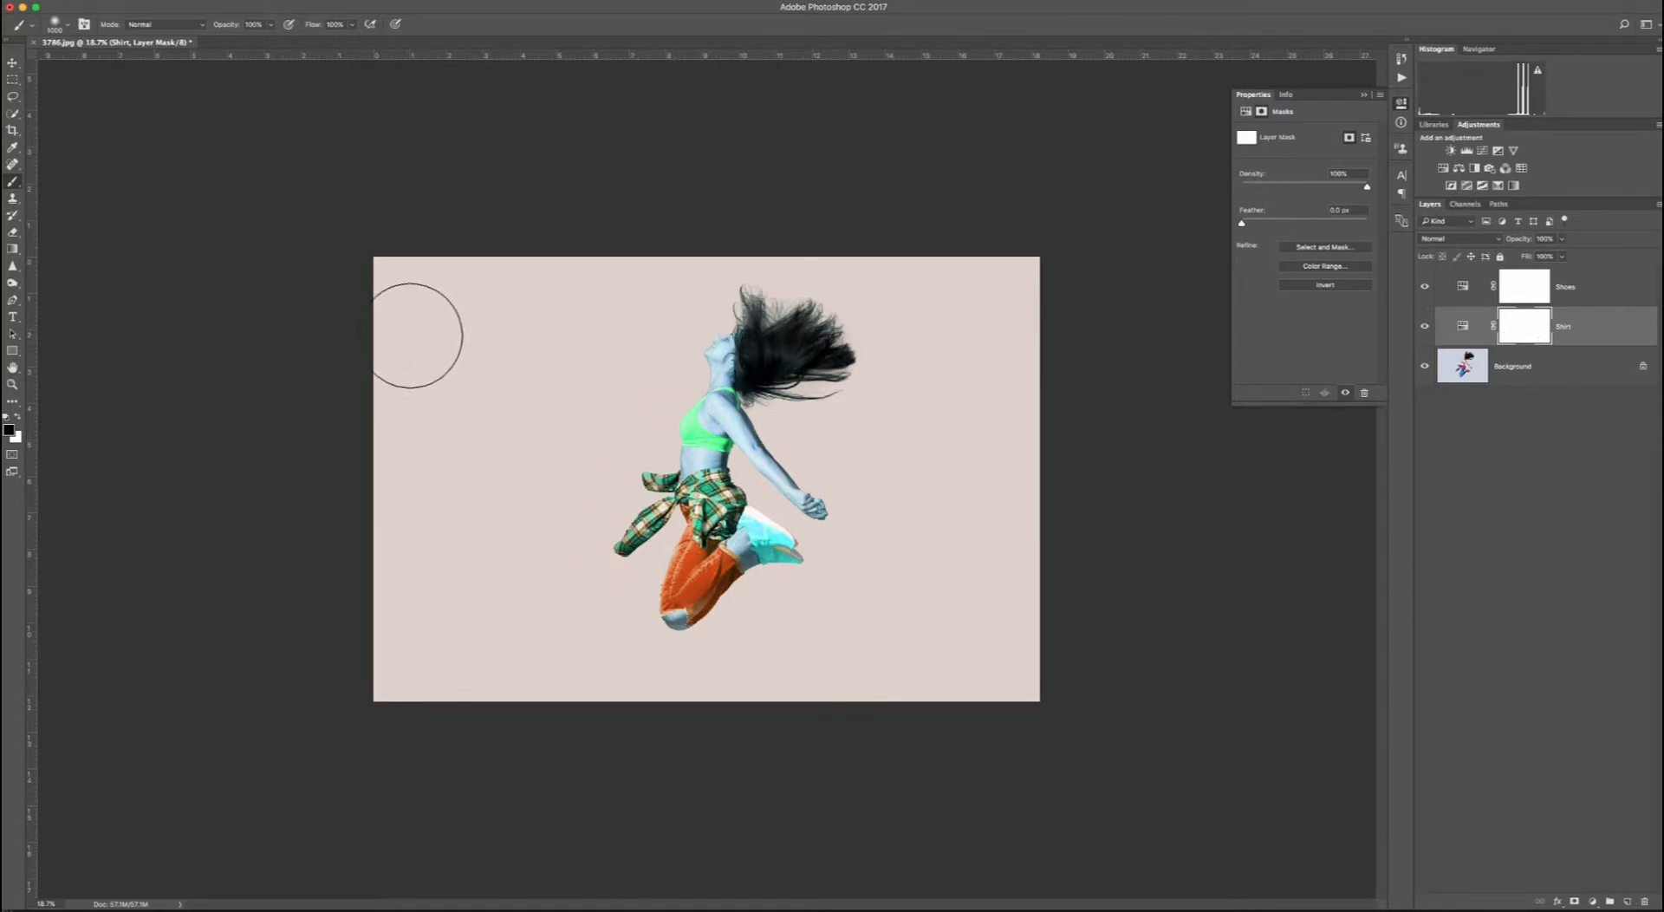
pyautogui.press(']')
pyautogui.press(']')
pyautogui.press(']')
pyautogui.press(']')
pyautogui.press(']')
pyautogui.press(']')
pyautogui.press(']')
pyautogui.press(']')
pyautogui.press(']')
pyautogui.press(']')
pyautogui.press(']')
pyautogui.press(']')
pyautogui.moveTo(382, 330)
pyautogui.mouseDown()
pyautogui.moveTo(758, 279)
pyautogui.moveTo(1195, 316)
pyautogui.moveTo(642, 302)
pyautogui.moveTo(326, 343)
pyautogui.moveTo(479, 301)
pyautogui.moveTo(909, 300)
pyautogui.moveTo(1001, 475)
pyautogui.moveTo(983, 718)
pyautogui.moveTo(650, 769)
pyautogui.moveTo(462, 688)
pyautogui.moveTo(353, 452)
pyautogui.moveTo(477, 452)
pyautogui.moveTo(503, 521)
pyautogui.moveTo(496, 668)
pyautogui.moveTo(495, 642)
pyautogui.moveTo(607, 704)
pyautogui.moveTo(877, 705)
pyautogui.moveTo(948, 625)
pyautogui.moveTo(962, 570)
pyautogui.moveTo(854, 400)
pyautogui.moveTo(798, 364)
pyautogui.moveTo(825, 423)
pyautogui.mouseUp()
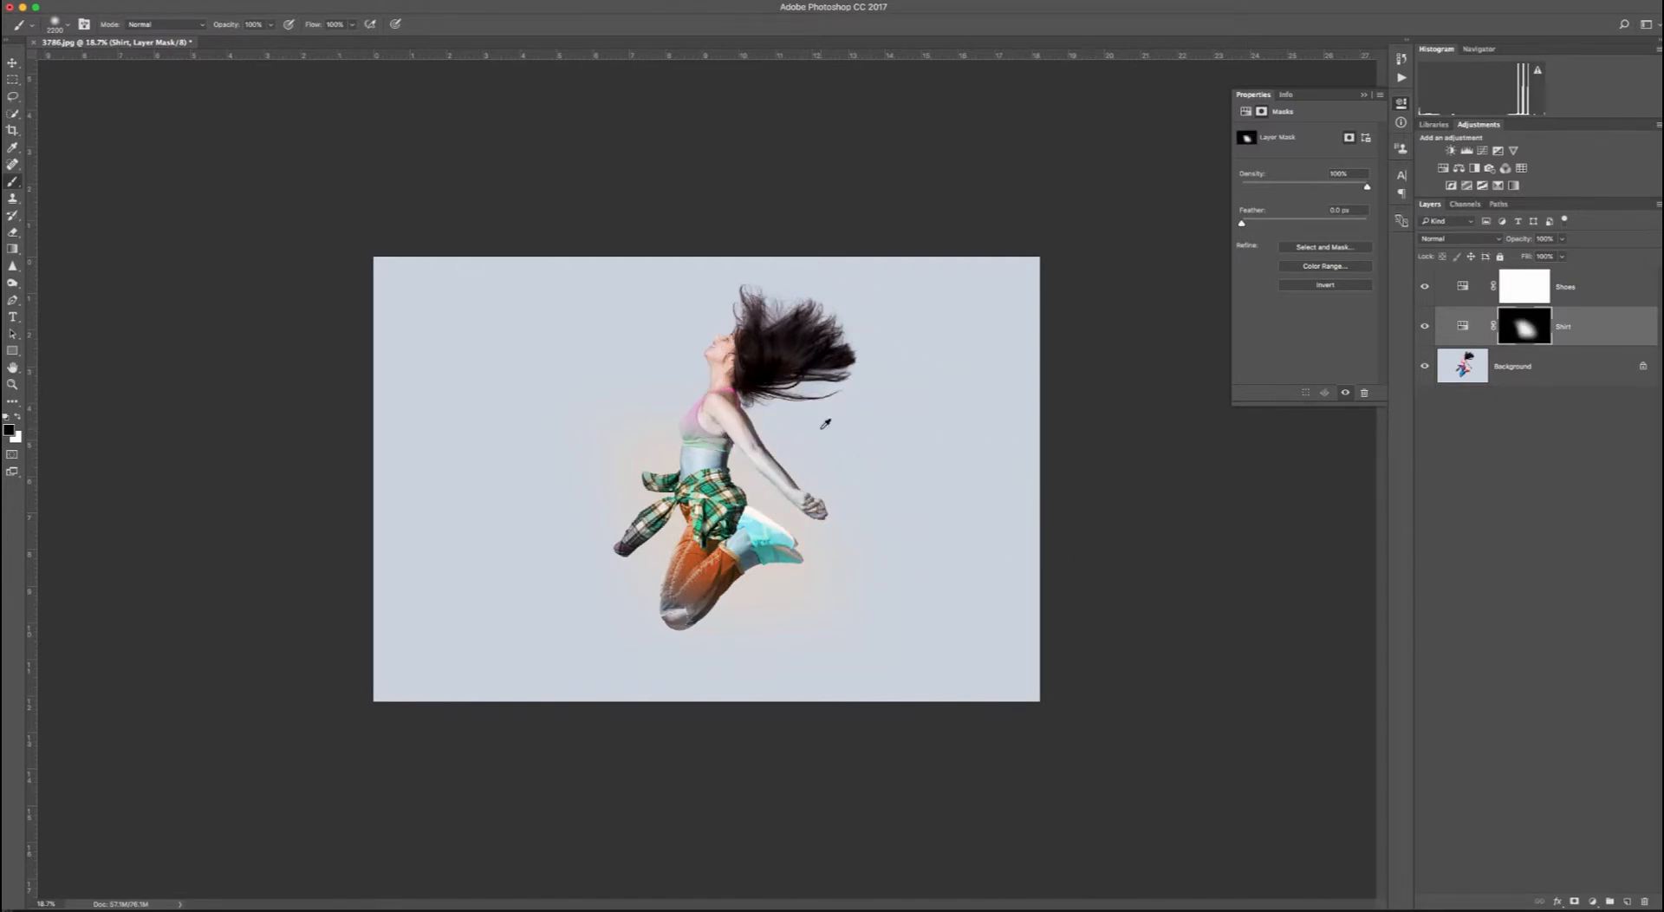
# Paint black with a smaller brush to mask the Shirt adjustment off the pink top, torso, jeans and shoes
pyautogui.press('super+plus')
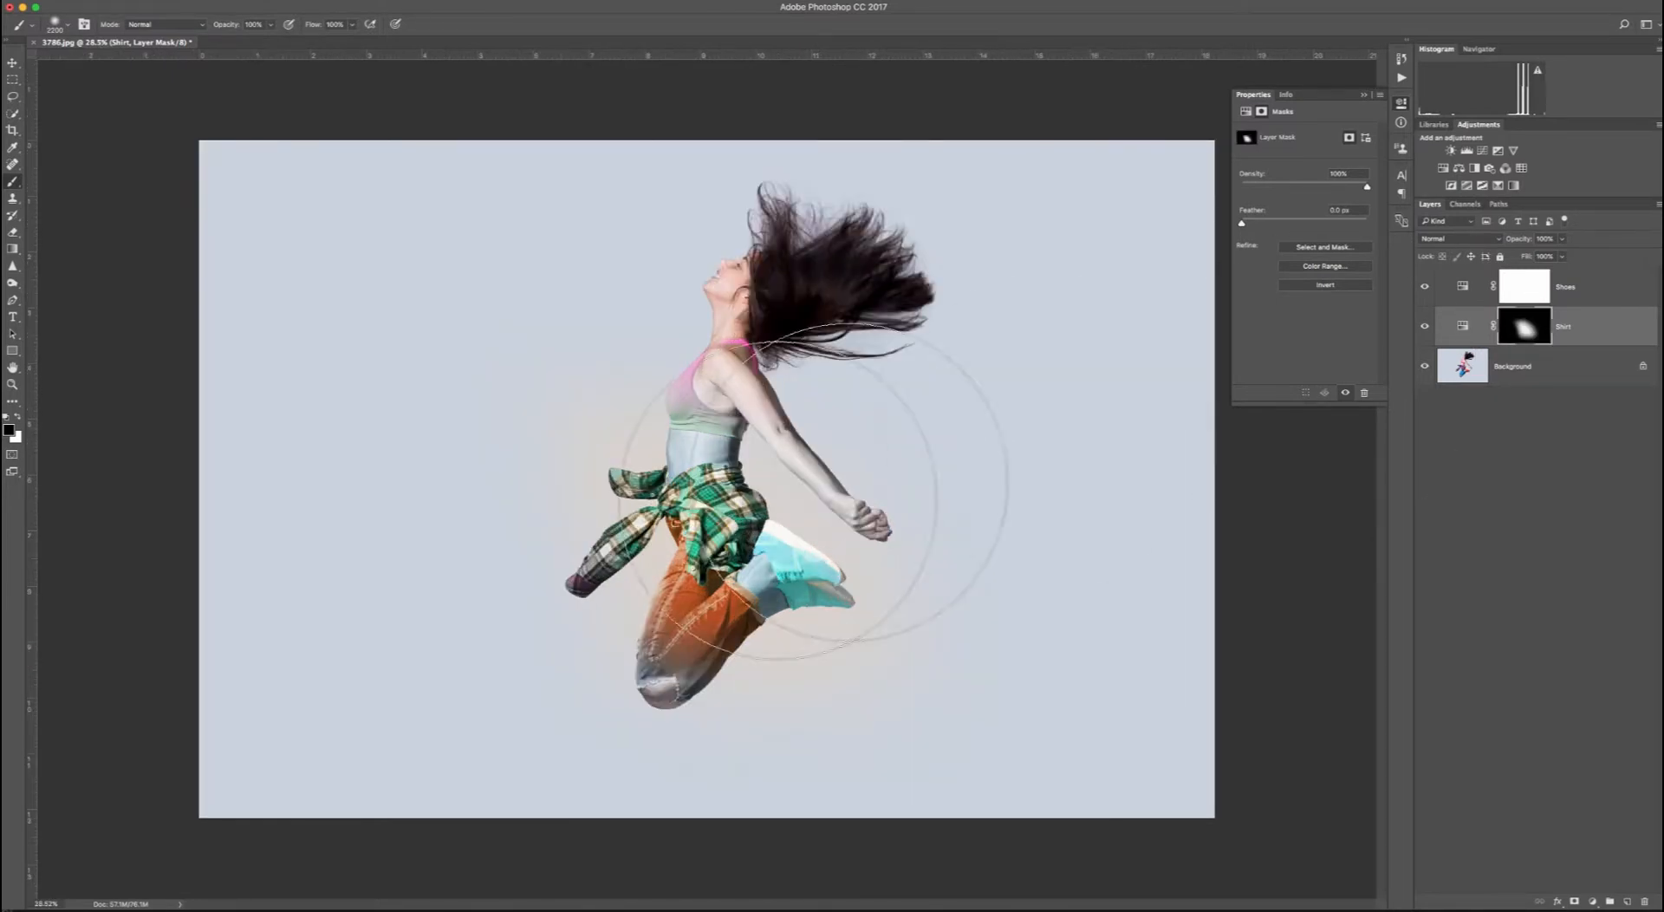
pyautogui.press('[')
pyautogui.press('[')
pyautogui.press('[')
pyautogui.press('[')
pyautogui.press('[')
pyautogui.press('[')
pyautogui.press('[')
pyautogui.press('[')
pyautogui.press('[')
pyautogui.press('[')
pyautogui.press('[')
pyautogui.press('[')
pyautogui.press('[')
pyautogui.press('[')
pyautogui.press('[')
pyautogui.press('[')
pyautogui.press('[')
pyautogui.press('[')
pyautogui.press('[')
pyautogui.moveTo(691, 398); pyautogui.dragTo(718, 440)
pyautogui.moveTo(796, 562)
pyautogui.mouseDown()
pyautogui.moveTo(758, 606)
pyautogui.moveTo(666, 576)
pyautogui.moveTo(667, 664)
pyautogui.mouseUp()
# Paint black on the Shirt mask around the tied shirt and its sleeves to clear the adjustment from the waist and nearby background
pyautogui.press('super+plus')
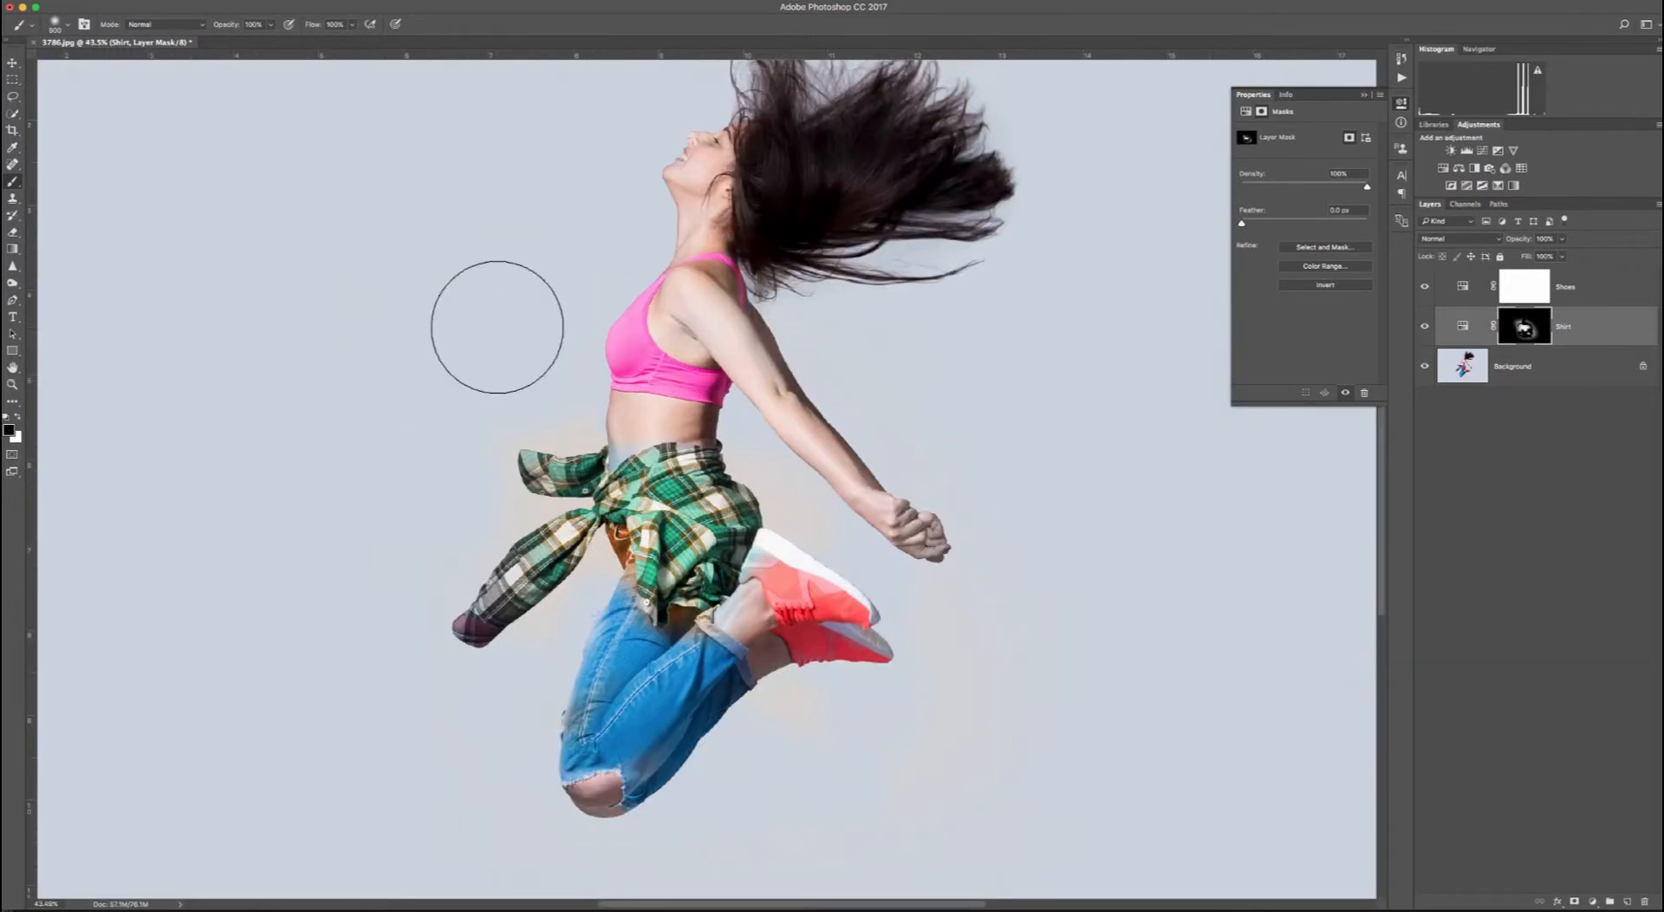
pyautogui.press('[')
pyautogui.press('[')
pyautogui.press('[')
pyautogui.moveTo(497, 648); pyautogui.dragTo(565, 602)
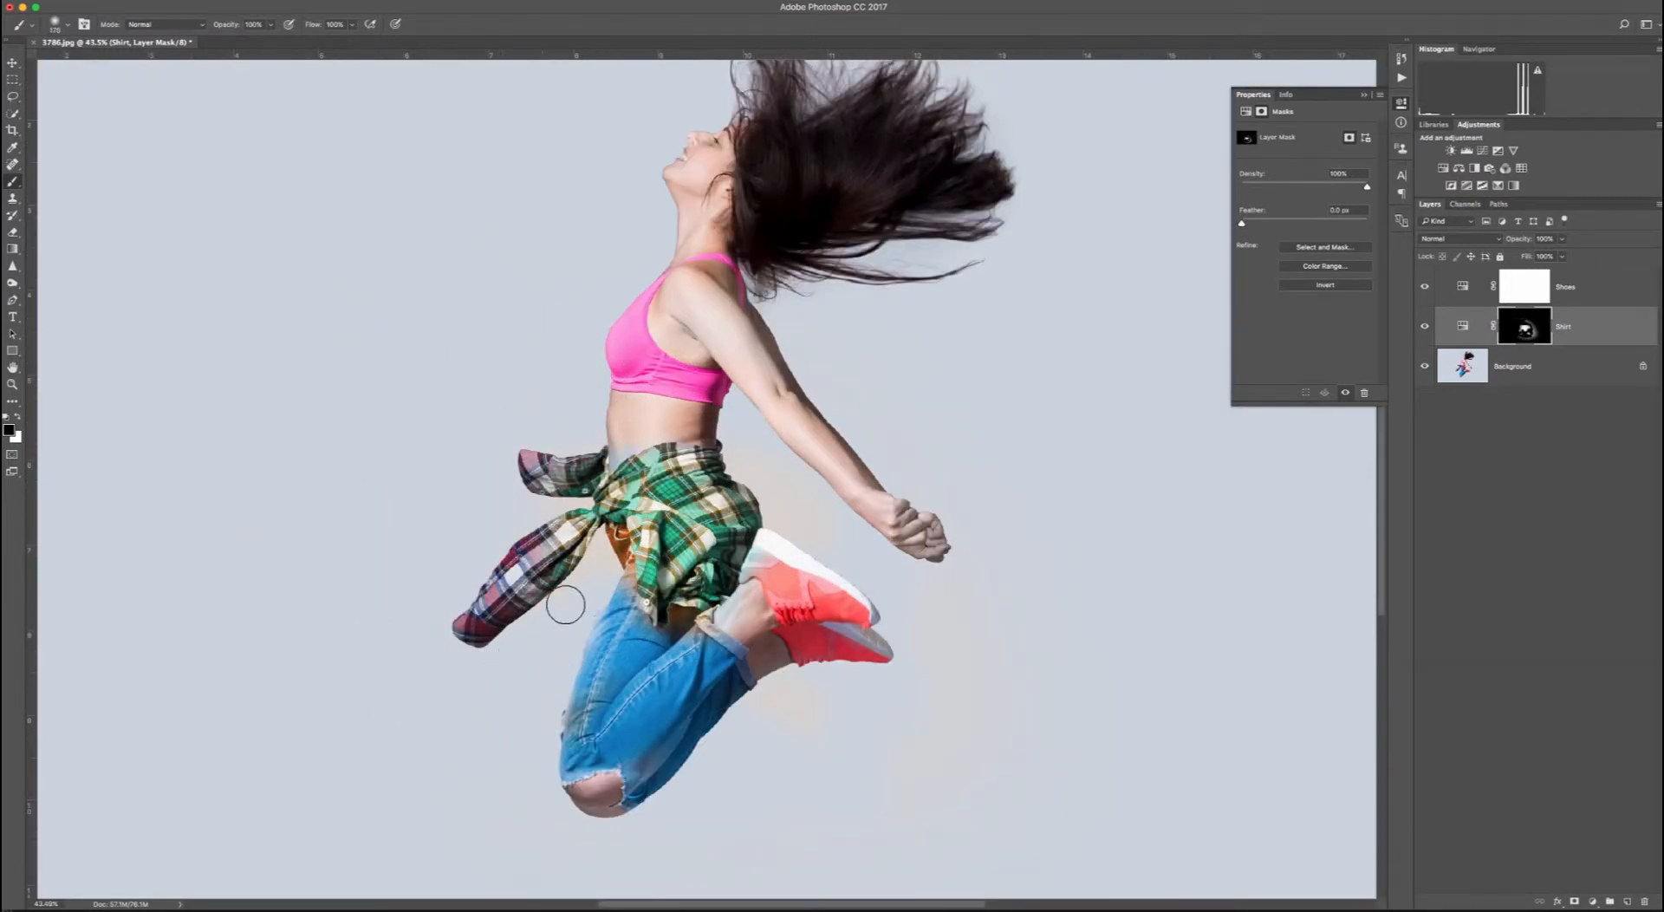
pyautogui.moveTo(469, 465)
pyautogui.mouseDown()
pyautogui.moveTo(571, 380)
pyautogui.moveTo(468, 467)
pyautogui.moveTo(477, 436)
pyautogui.moveTo(595, 347)
pyautogui.moveTo(809, 344)
pyautogui.mouseUp()
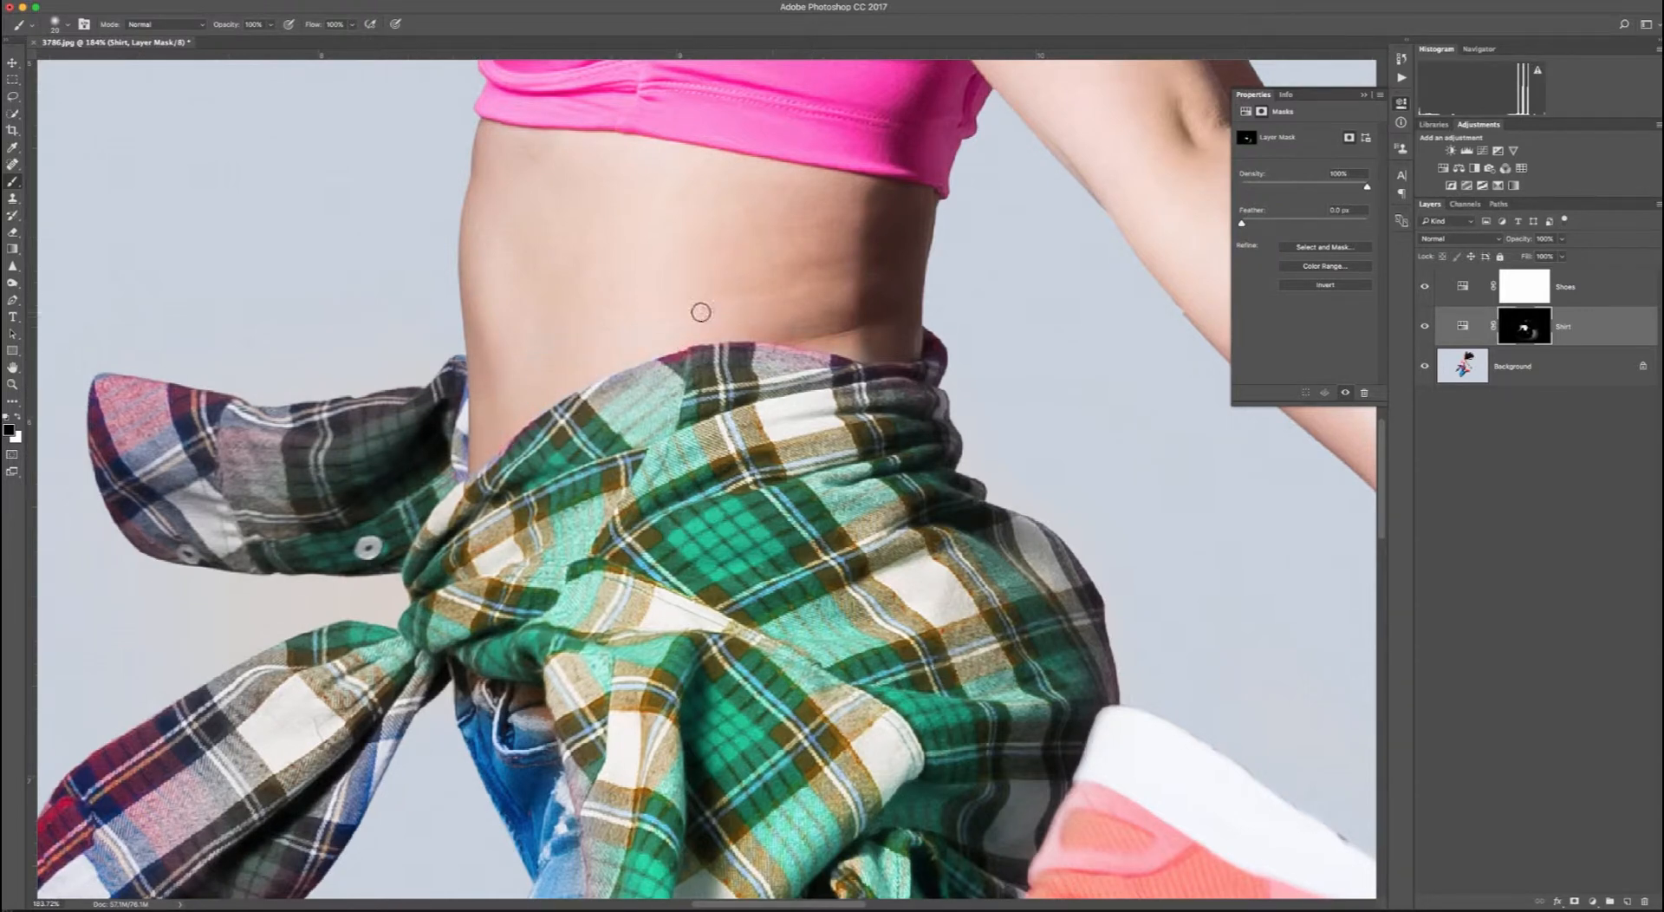
pyautogui.press(']')
pyautogui.press(']')
pyautogui.press(']')
pyautogui.press(']')
pyautogui.press(']')
pyautogui.press(']')
pyautogui.press(']')
pyautogui.press(']')
pyautogui.press(']')
pyautogui.press(']')
pyautogui.press(']')
pyautogui.press(']')
pyautogui.moveTo(755, 133); pyautogui.dragTo(1027, 81)
# Paint white over the tied shirt's sleeves on the Shirt mask, and black over the spill on the waist skin
pyautogui.press('[')
pyautogui.press('[')
pyautogui.press('[')
pyautogui.press('[')
pyautogui.press('[')
pyautogui.press('[')
pyautogui.press('[')
pyautogui.press('x')
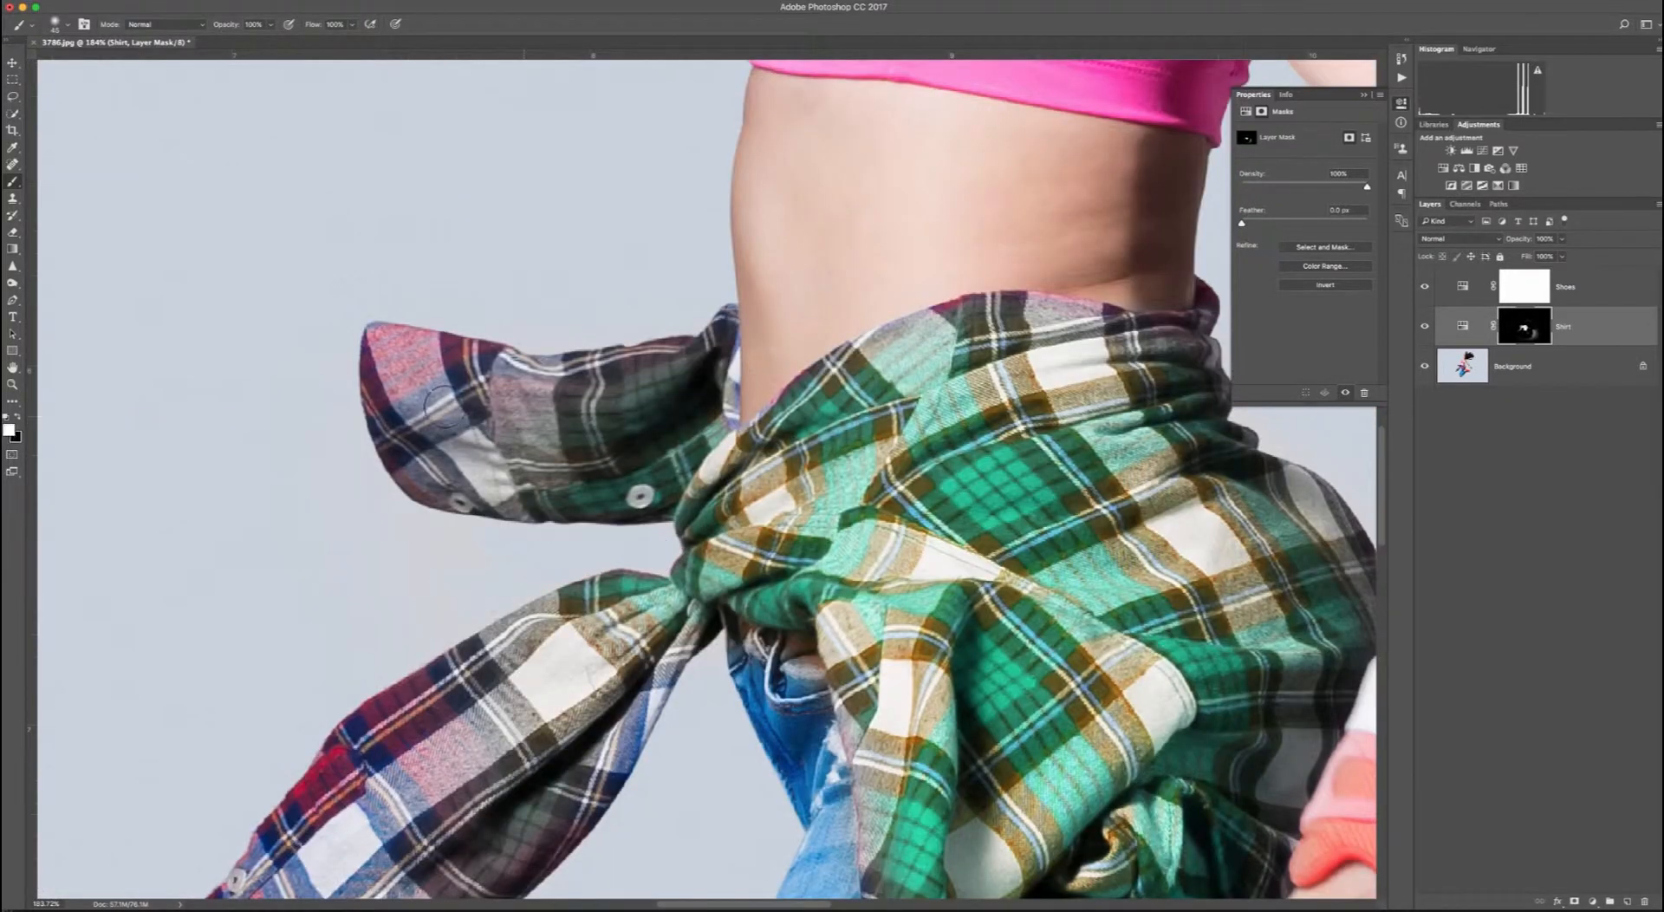
pyautogui.moveTo(378, 342)
pyautogui.mouseDown()
pyautogui.moveTo(624, 373)
pyautogui.moveTo(391, 383)
pyautogui.moveTo(418, 477)
pyautogui.moveTo(522, 501)
pyautogui.moveTo(568, 404)
pyautogui.moveTo(731, 420)
pyautogui.mouseUp()
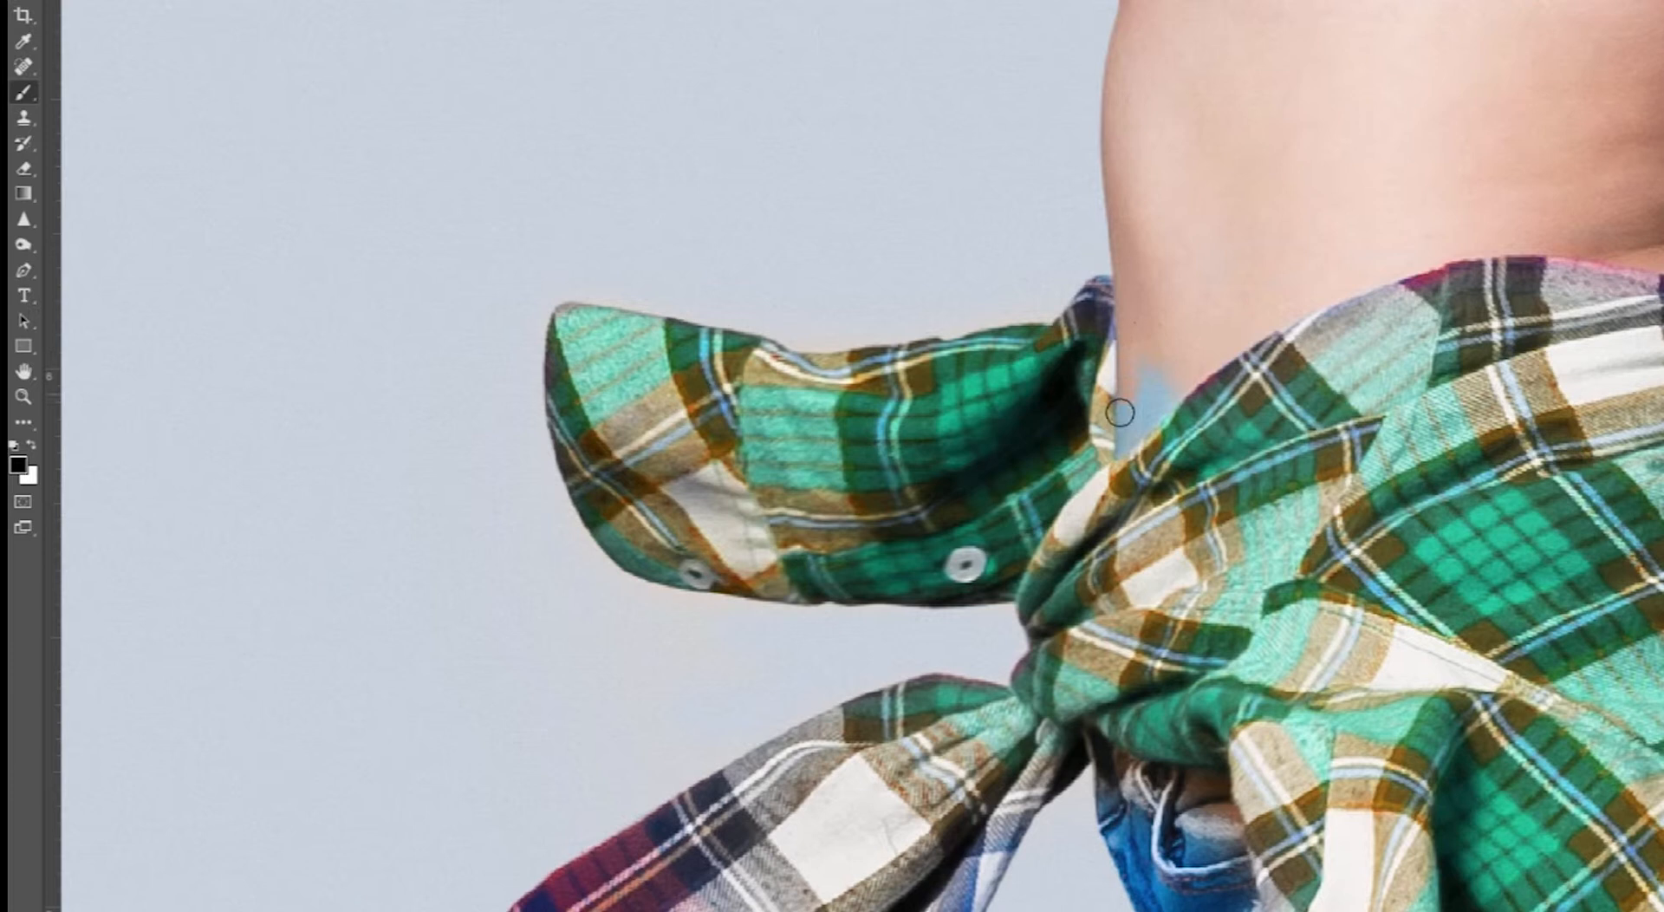
pyautogui.moveTo(1120, 413)
pyautogui.mouseDown()
pyautogui.moveTo(1148, 427)
pyautogui.moveTo(1152, 390)
pyautogui.mouseUp()
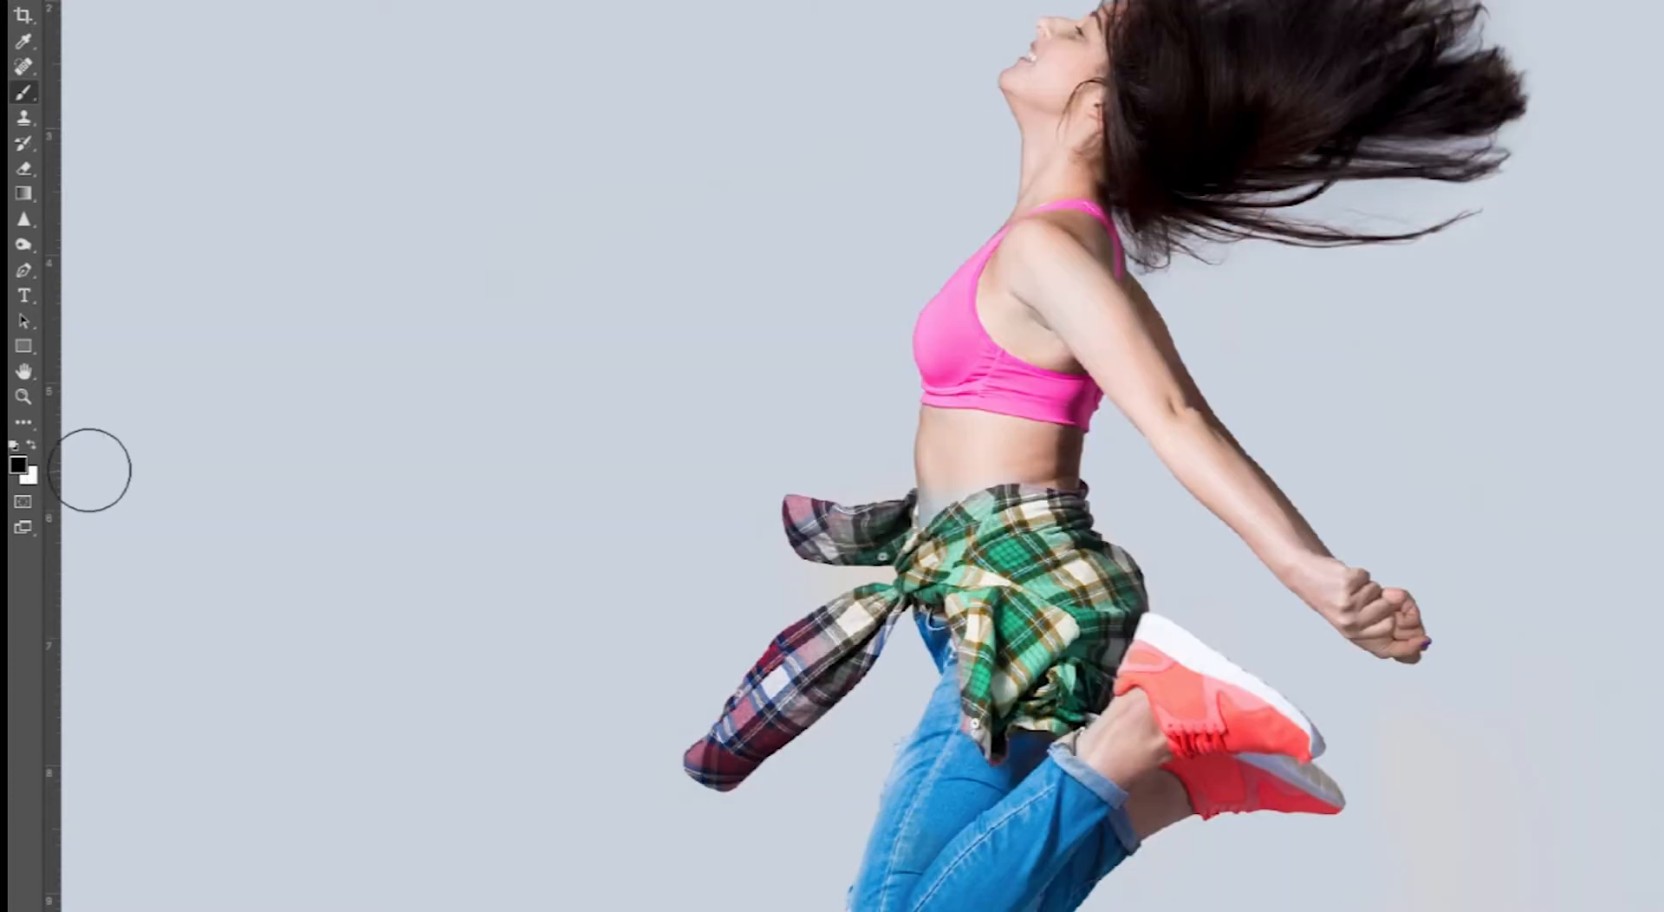
pyautogui.press('x')
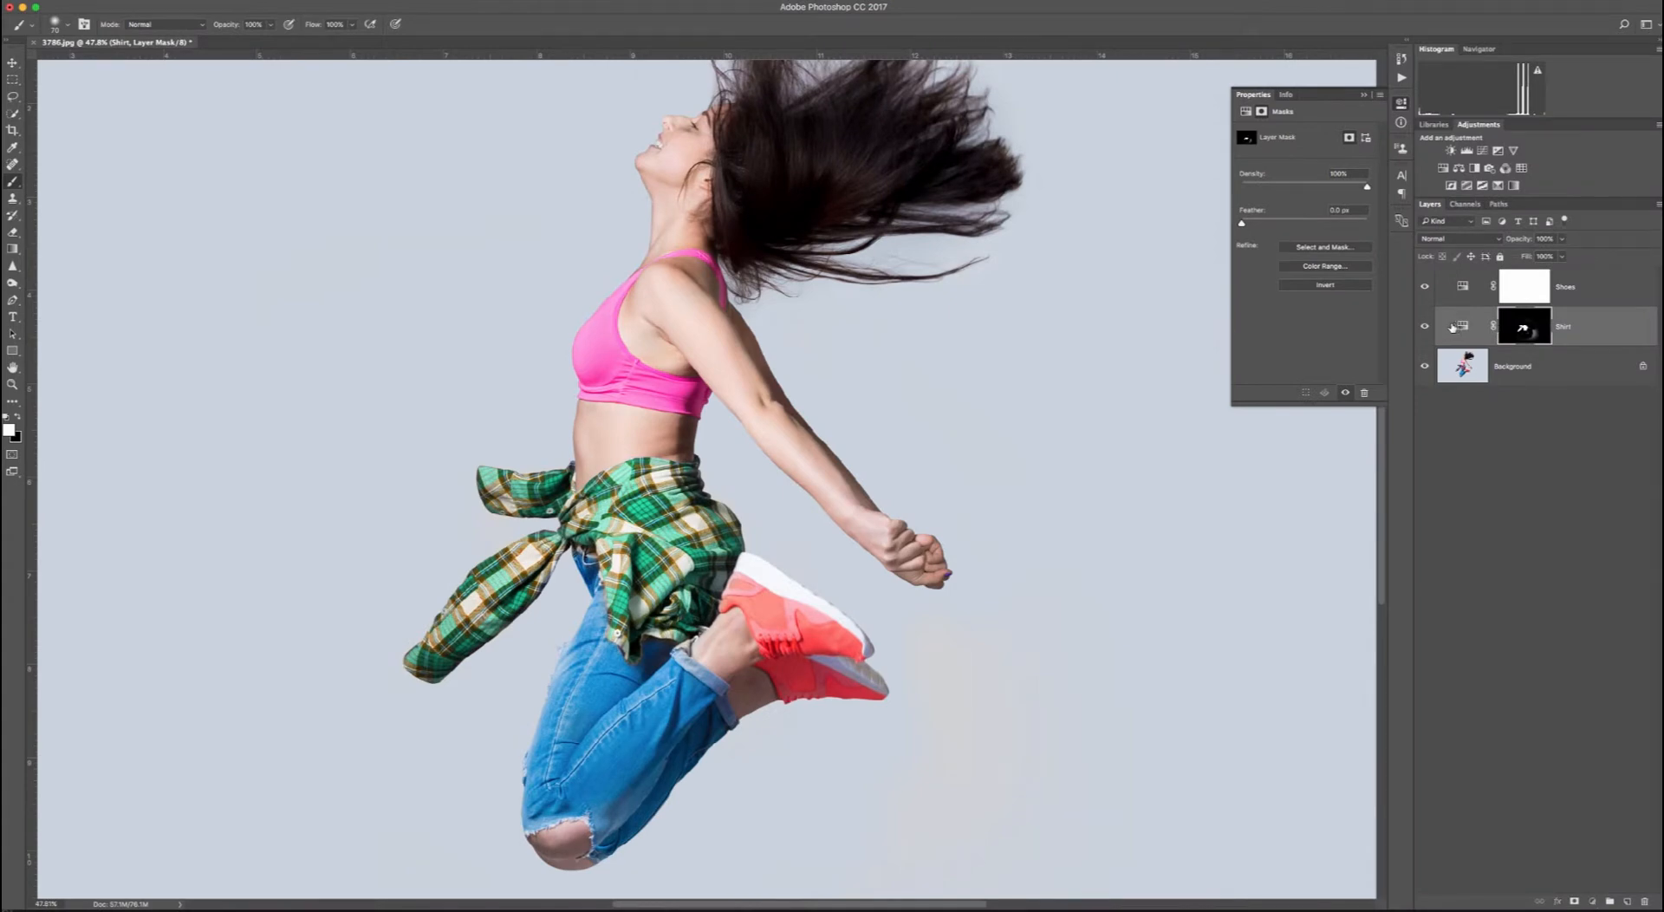
# Reset the Shirt adjustment's master Hue to 0, then sample the shirt's red and set Reds to Hue -28 and Saturation +20
pyautogui.click(1457, 327)
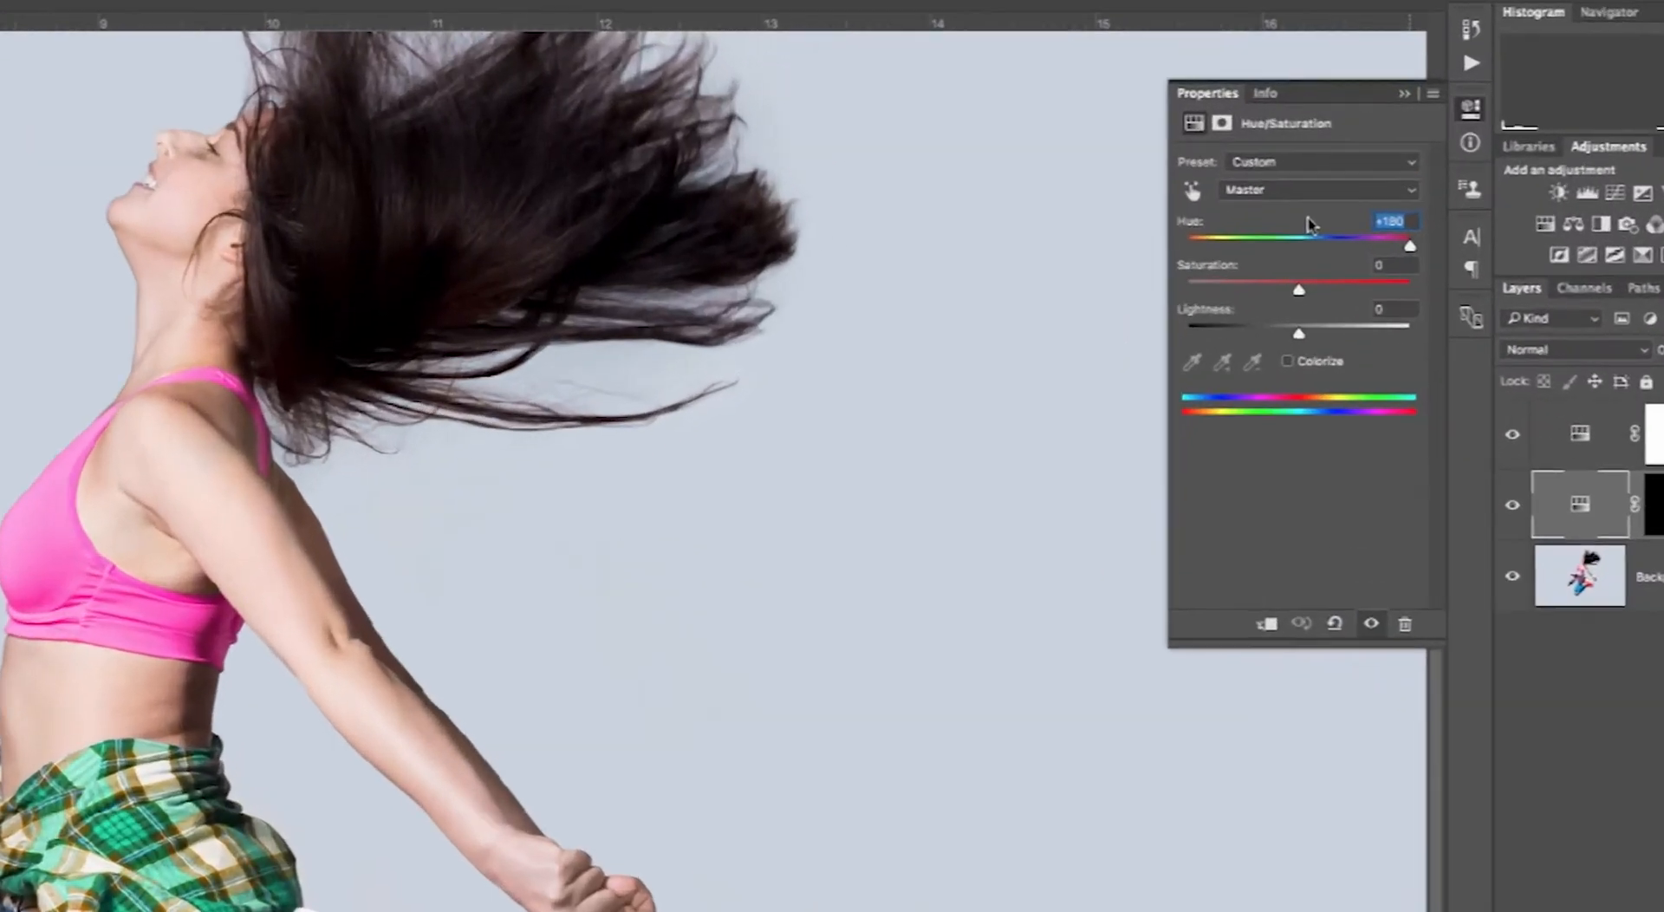
pyautogui.write('0')
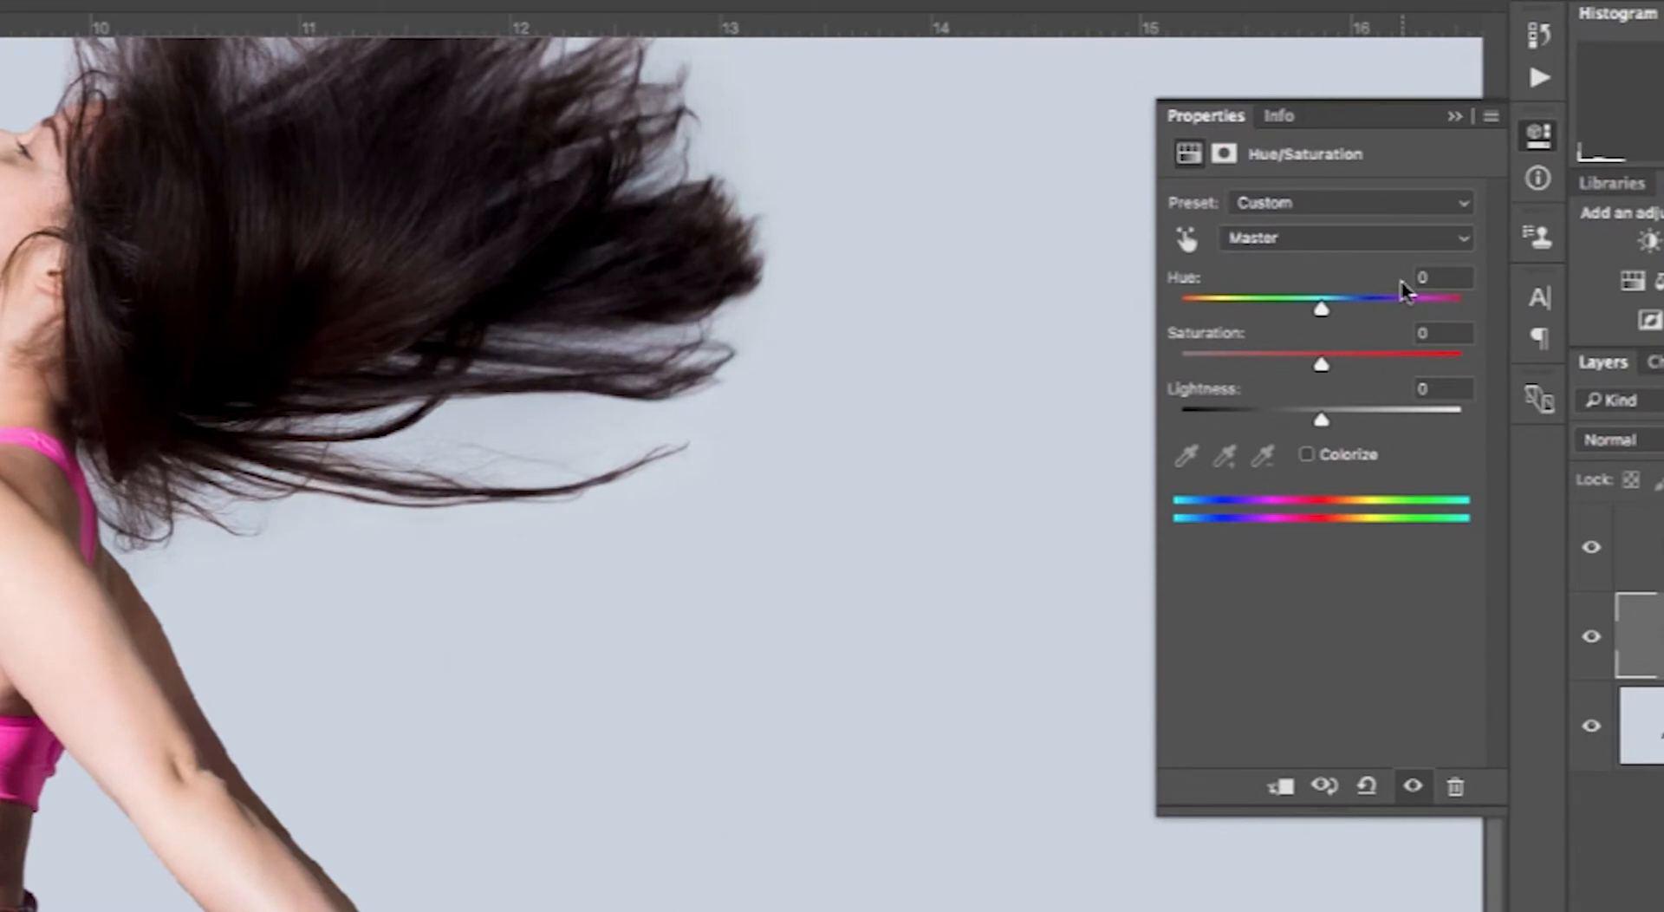
pyautogui.click(1190, 246)
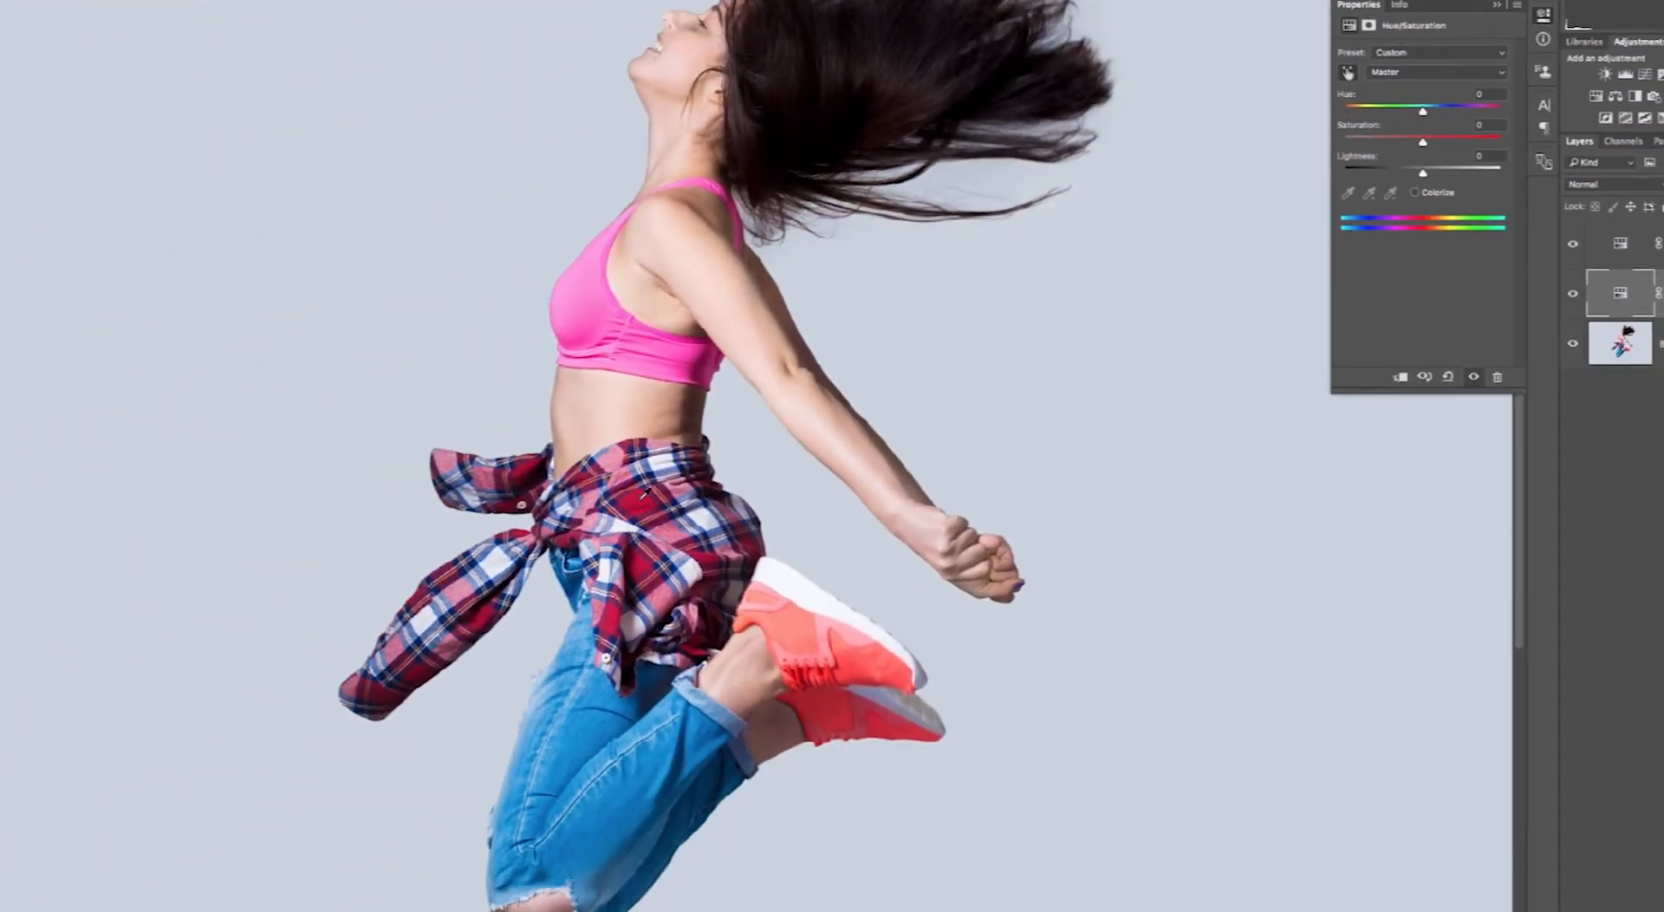
pyautogui.click(648, 492)
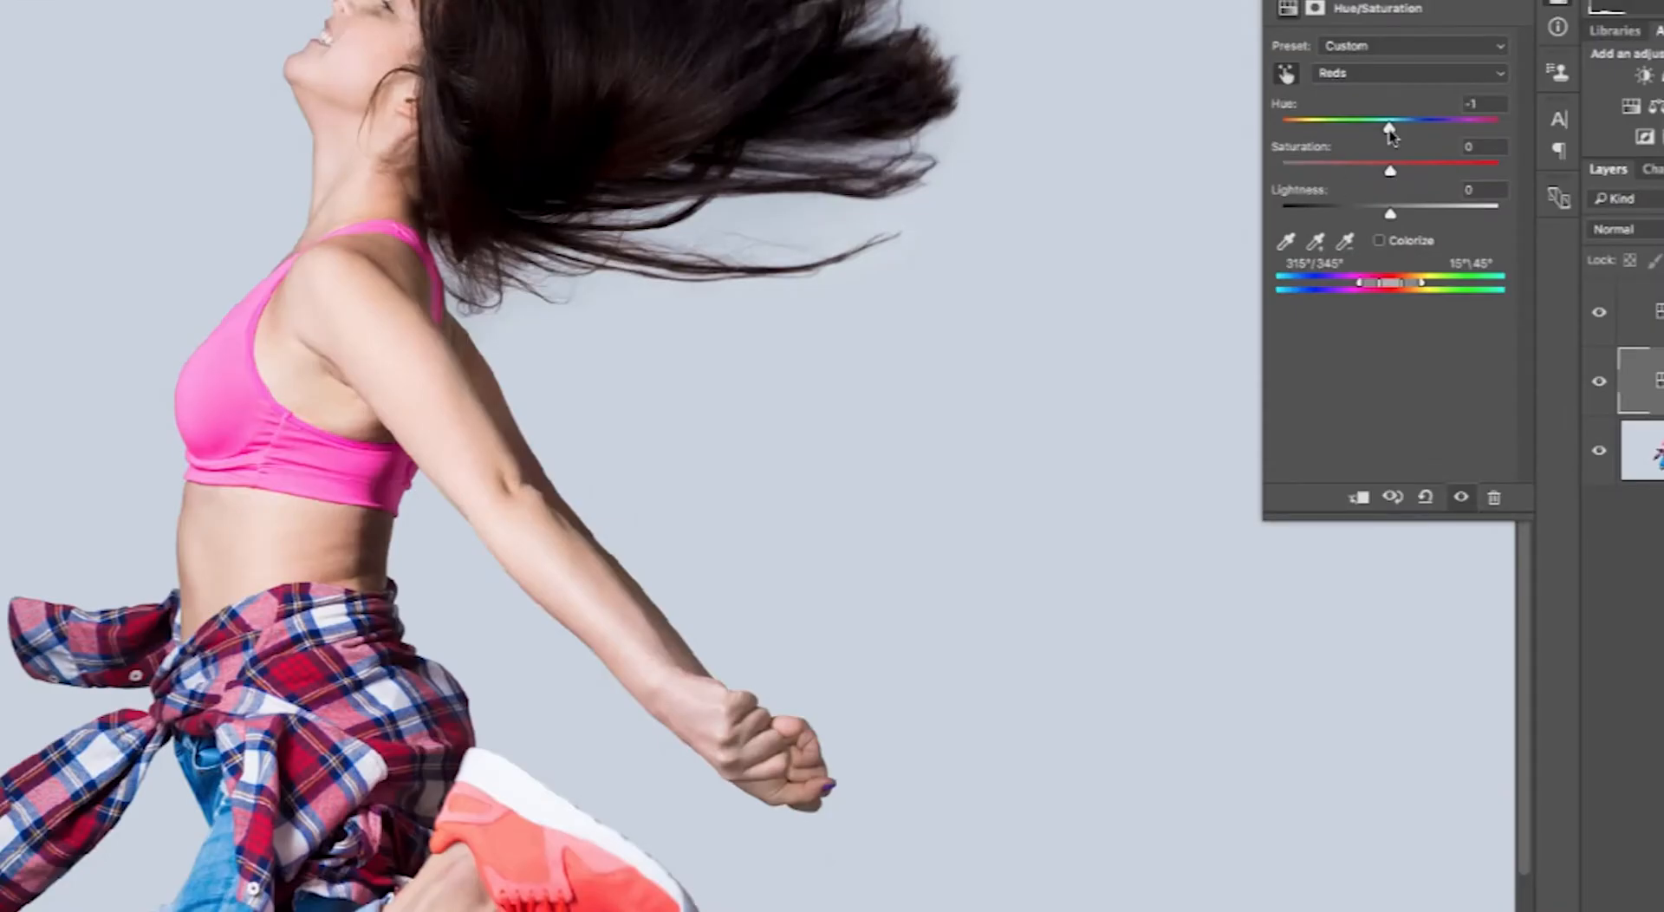
pyautogui.moveTo(1304, 178)
pyautogui.mouseDown()
pyautogui.moveTo(1266, 182)
pyautogui.moveTo(1284, 183)
pyautogui.mouseUp()
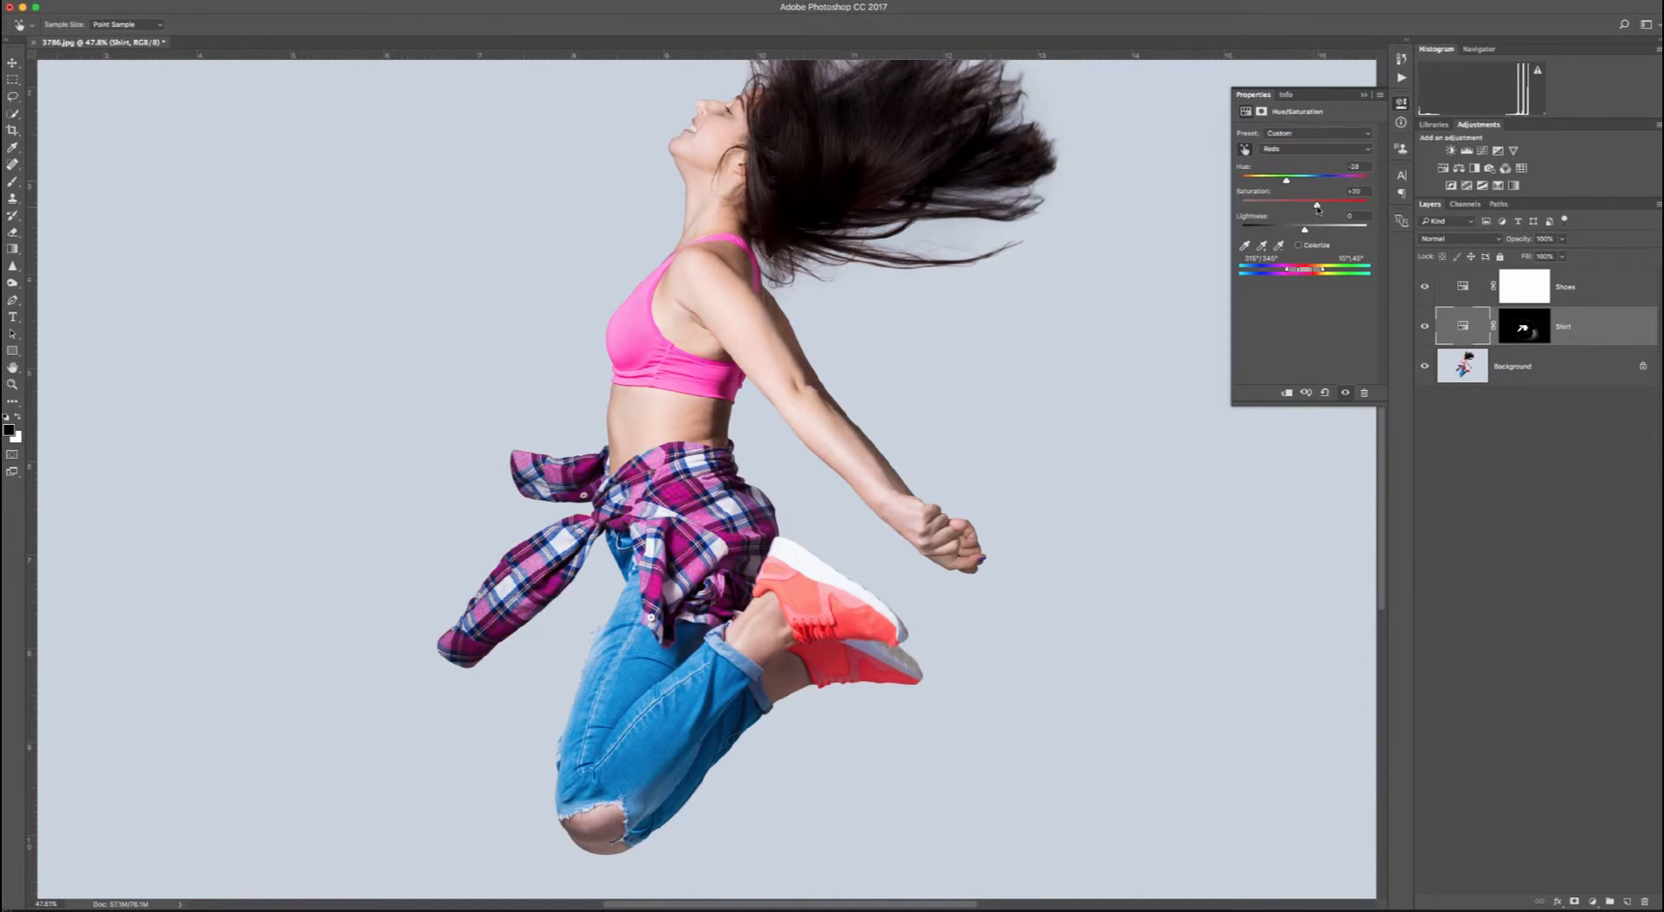
# Set the Hue of the Shoes adjustment layer to +180 and invert its mask to black
pyautogui.click(1611, 293)
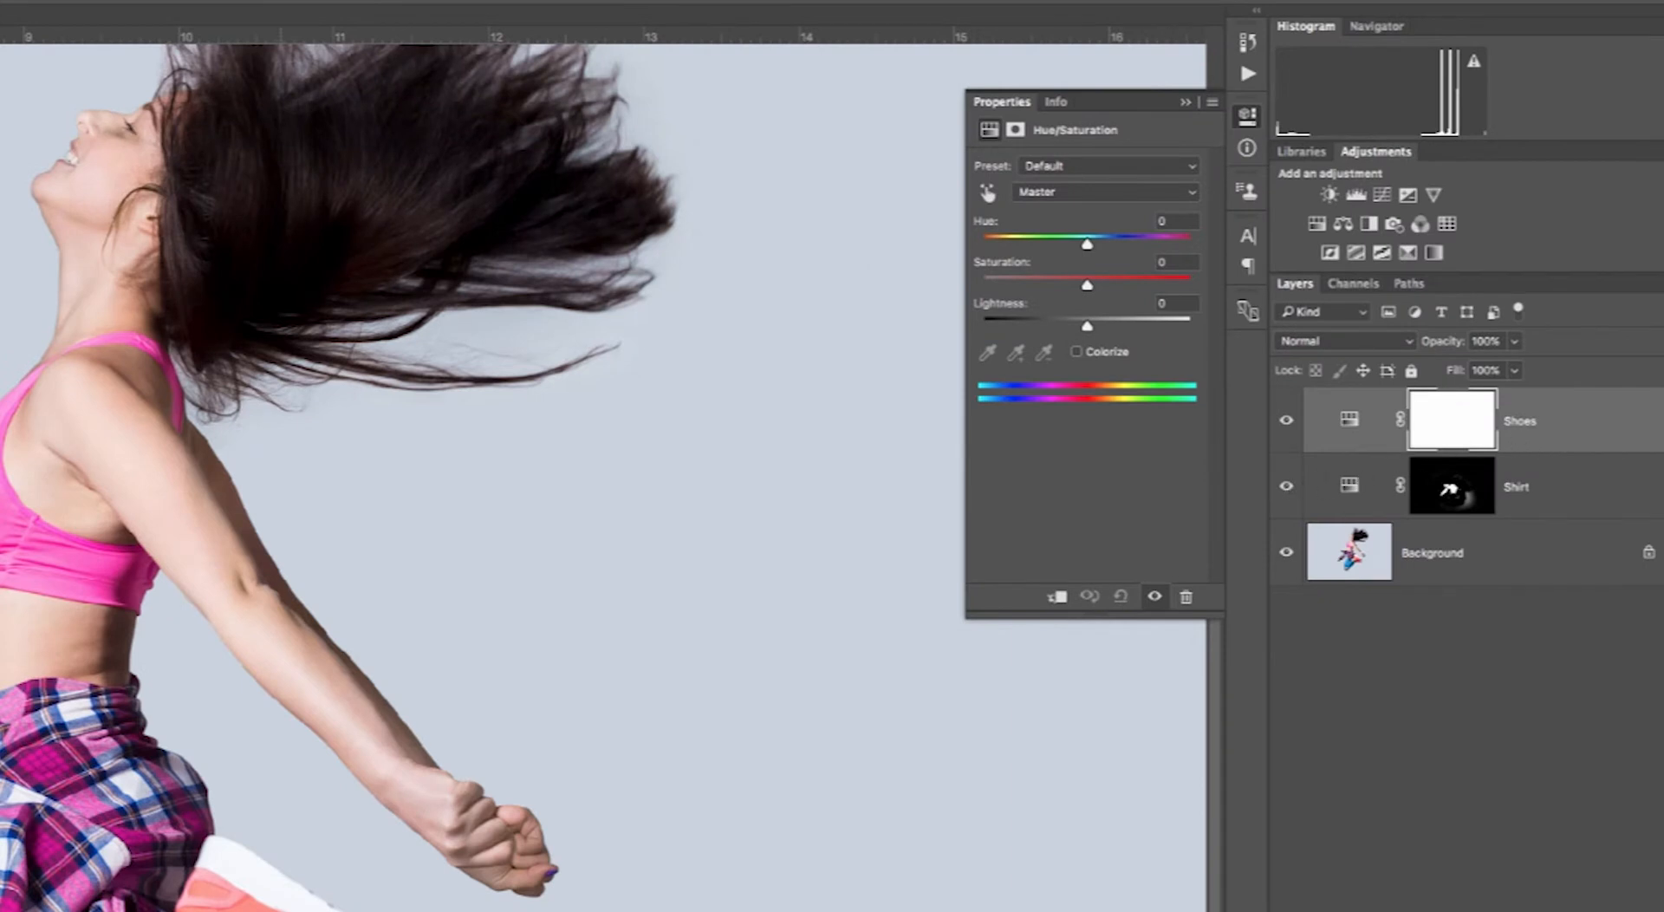
pyautogui.click(1352, 427)
pyautogui.moveTo(1113, 246); pyautogui.dragTo(1300, 251)
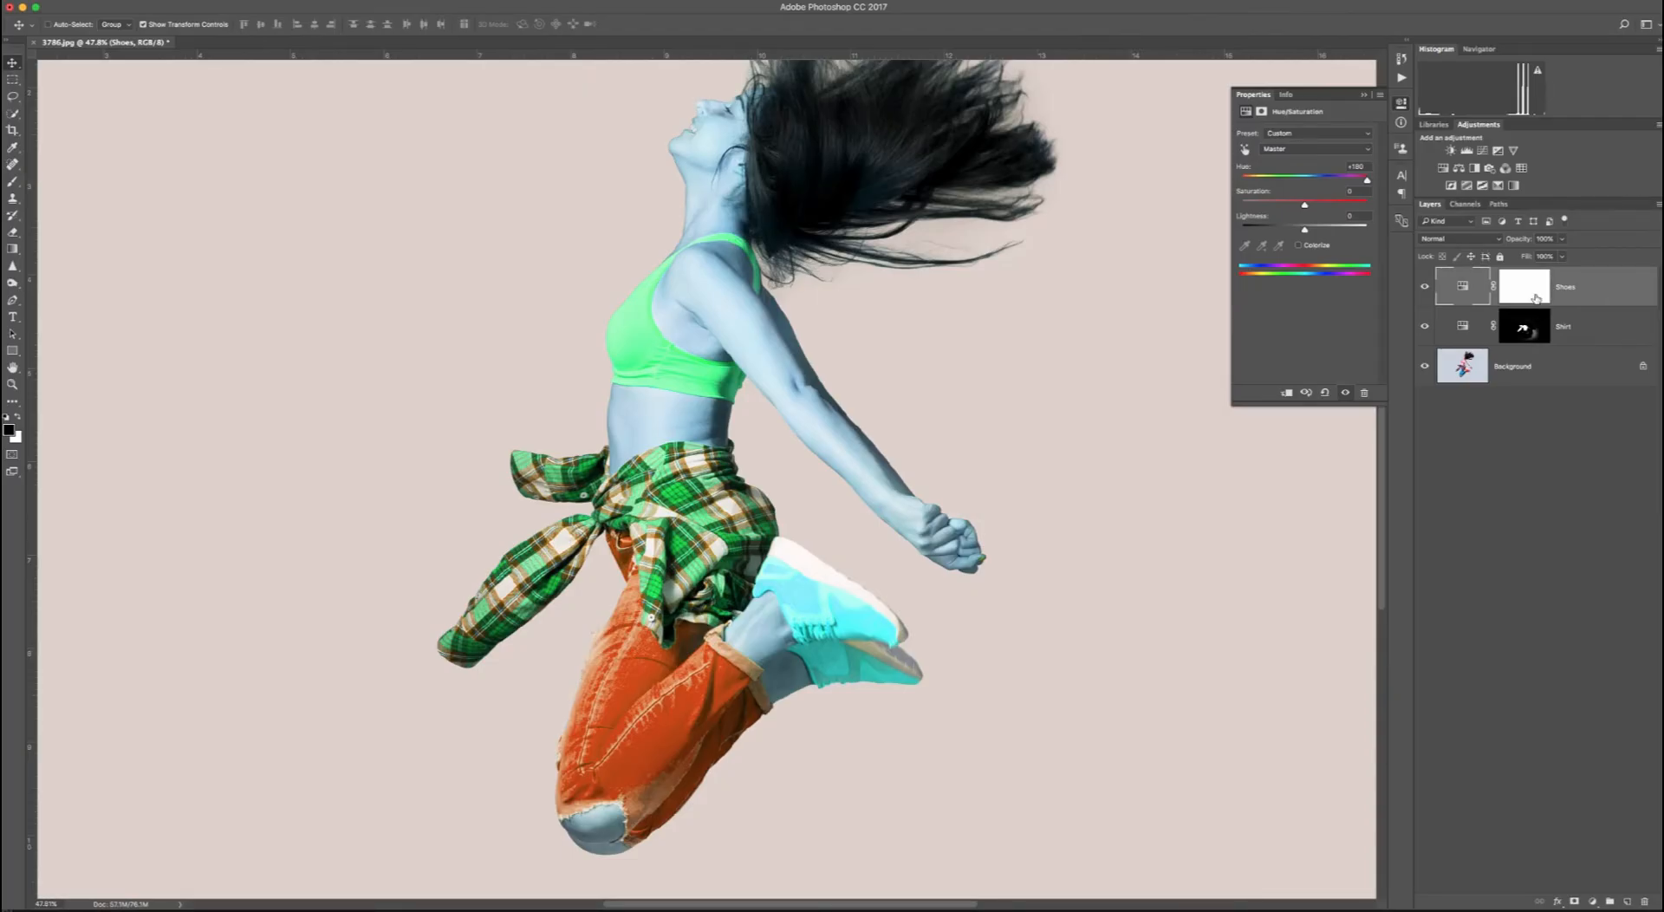
pyautogui.click(1537, 287)
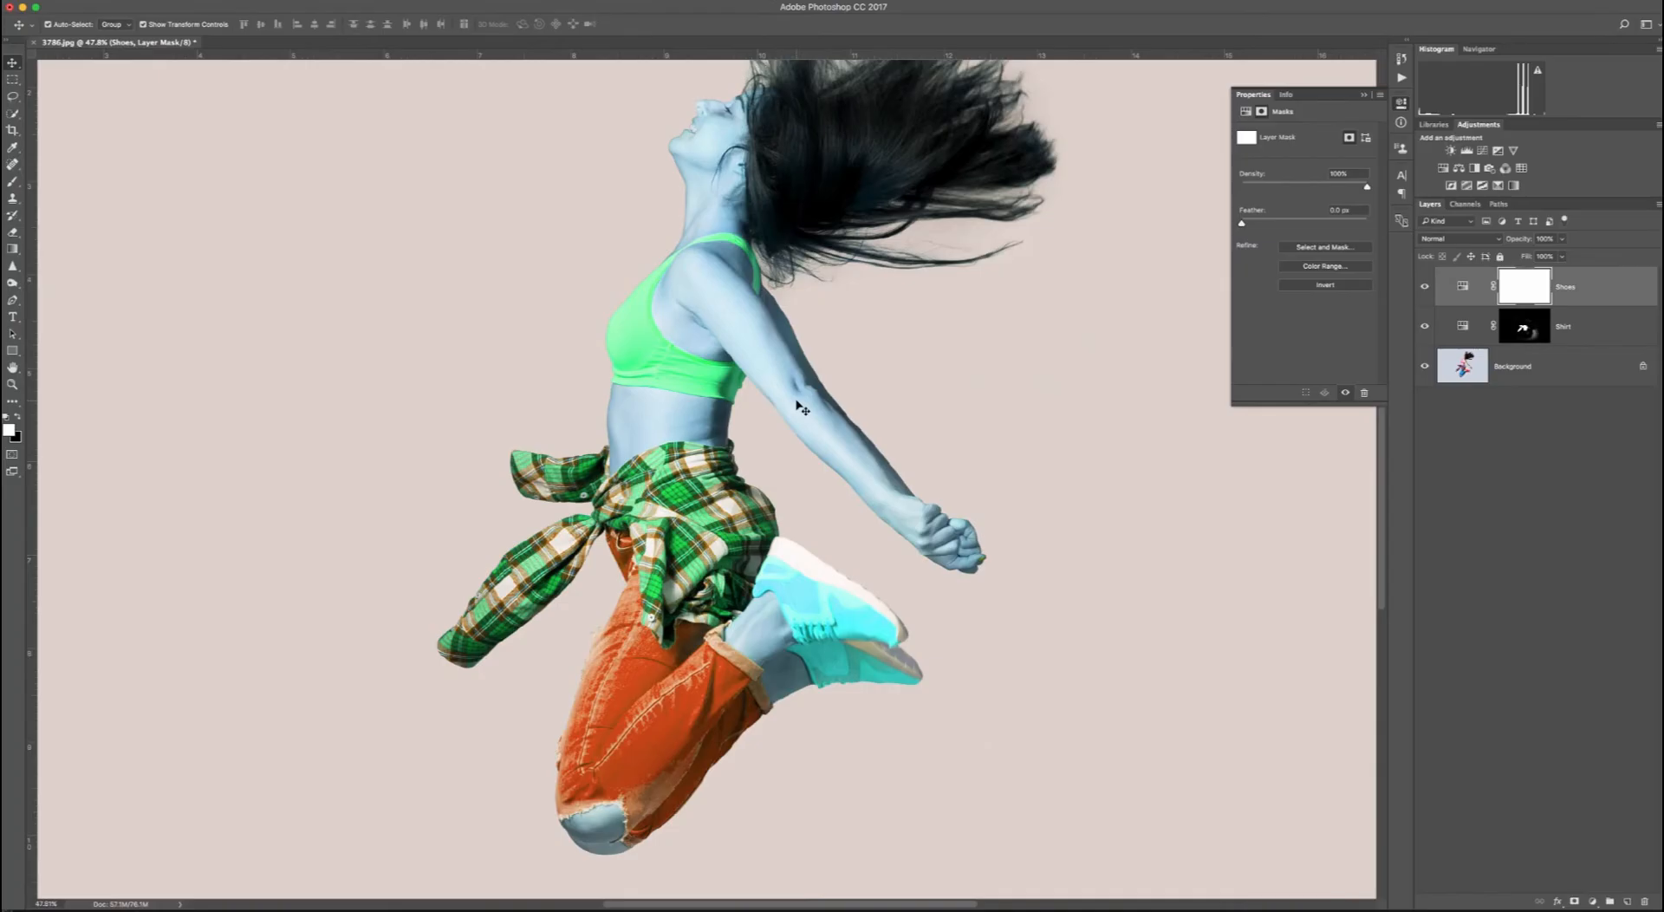
pyautogui.hotkey('ctrl', 'i')
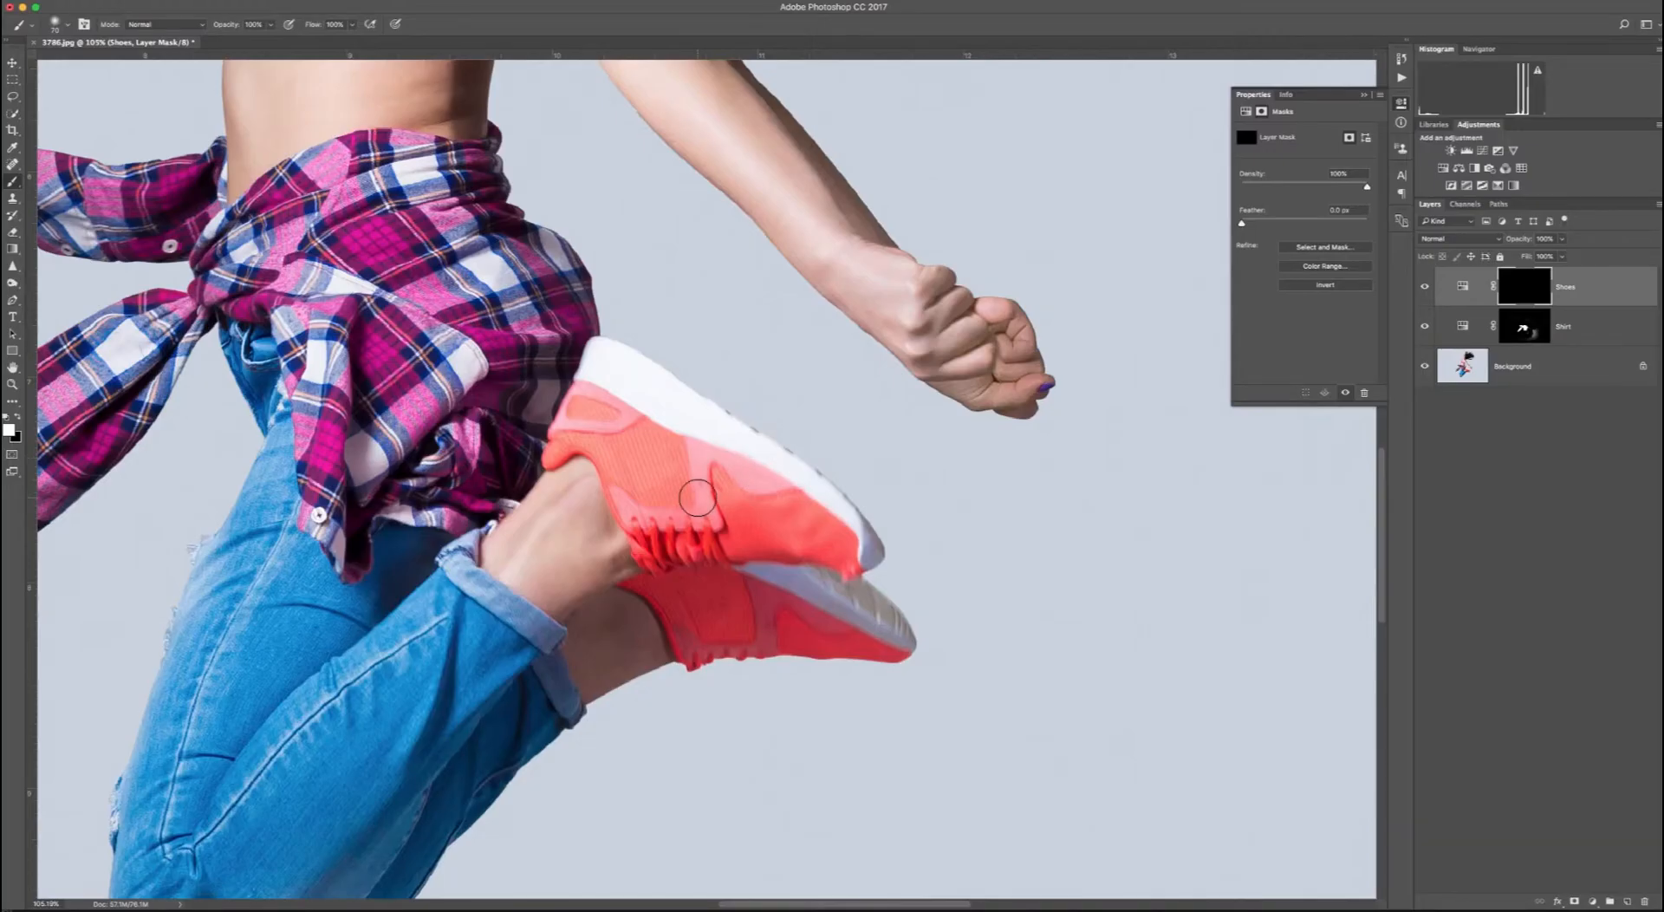
# Paint white on the Shoes mask over both sneakers, reducing the brush size for the edges
pyautogui.moveTo(697, 498)
pyautogui.mouseDown()
pyautogui.moveTo(730, 525)
pyautogui.moveTo(771, 524)
pyautogui.moveTo(773, 502)
pyautogui.moveTo(754, 514)
pyautogui.moveTo(781, 645)
pyautogui.moveTo(806, 616)
pyautogui.moveTo(716, 584)
pyautogui.moveTo(720, 551)
pyautogui.moveTo(633, 450)
pyautogui.moveTo(643, 390)
pyautogui.moveTo(863, 546)
pyautogui.moveTo(848, 636)
pyautogui.moveTo(718, 632)
pyautogui.moveTo(662, 579)
pyautogui.moveTo(653, 504)
pyautogui.moveTo(619, 626)
pyautogui.moveTo(648, 573)
pyautogui.mouseUp()
pyautogui.press('[')
pyautogui.press('[')
pyautogui.press('[')
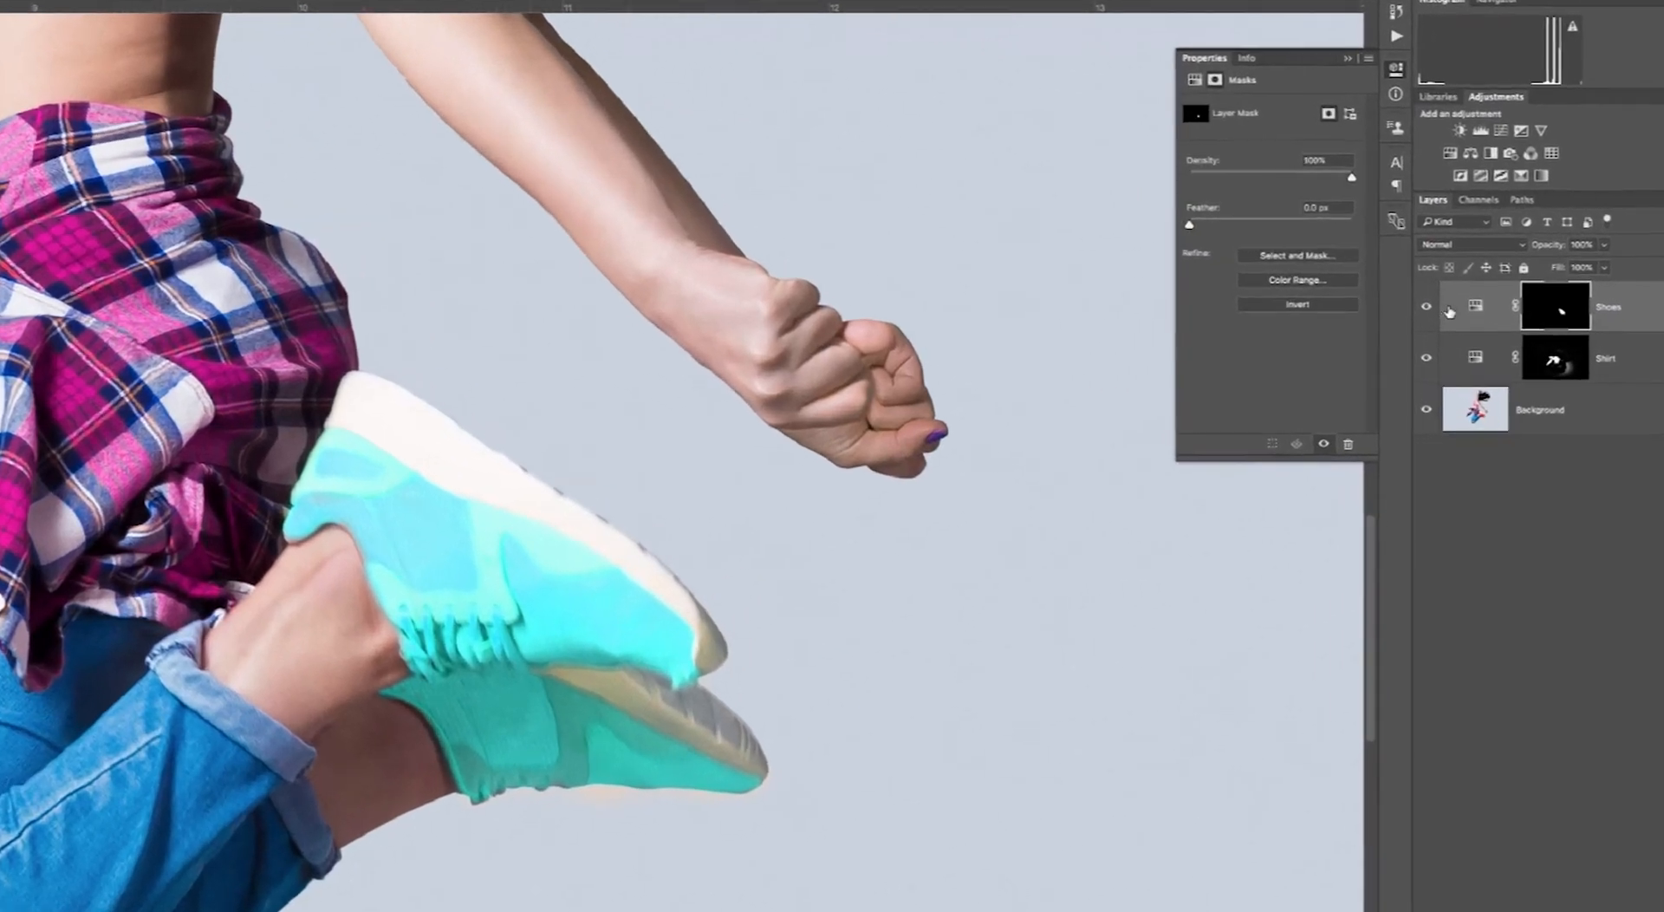
# Reset the Shoes adjustment's master Hue to 0
pyautogui.click(1475, 306)
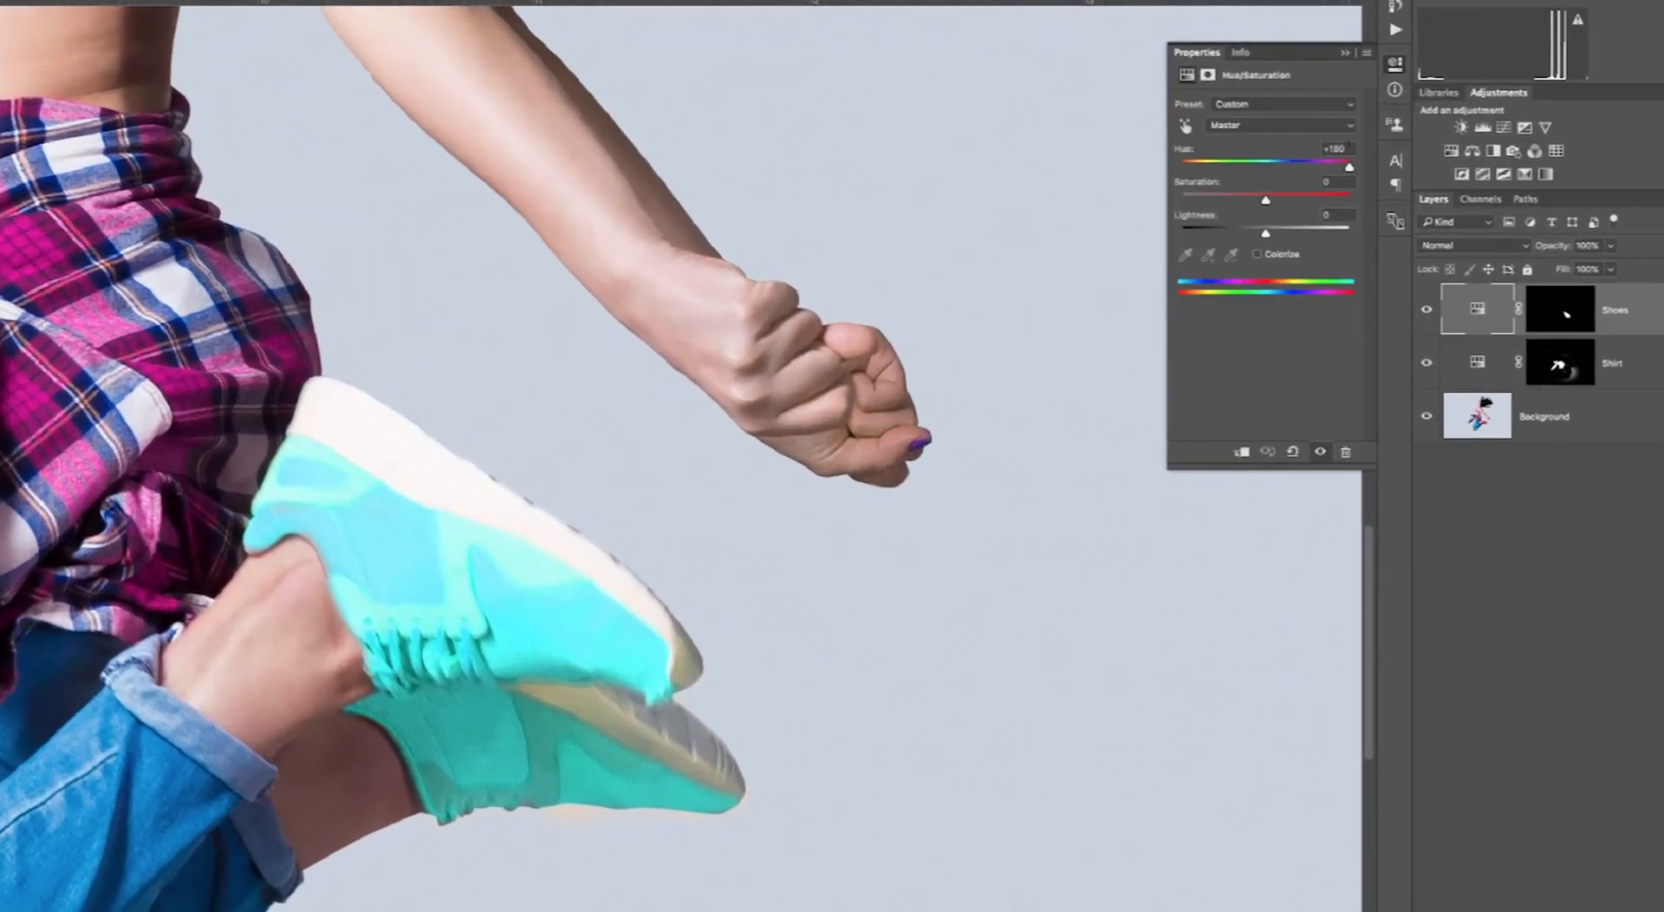
pyautogui.moveTo(1349, 147); pyautogui.dragTo(1254, 134)
pyautogui.write('0')
pyautogui.press('Tab')
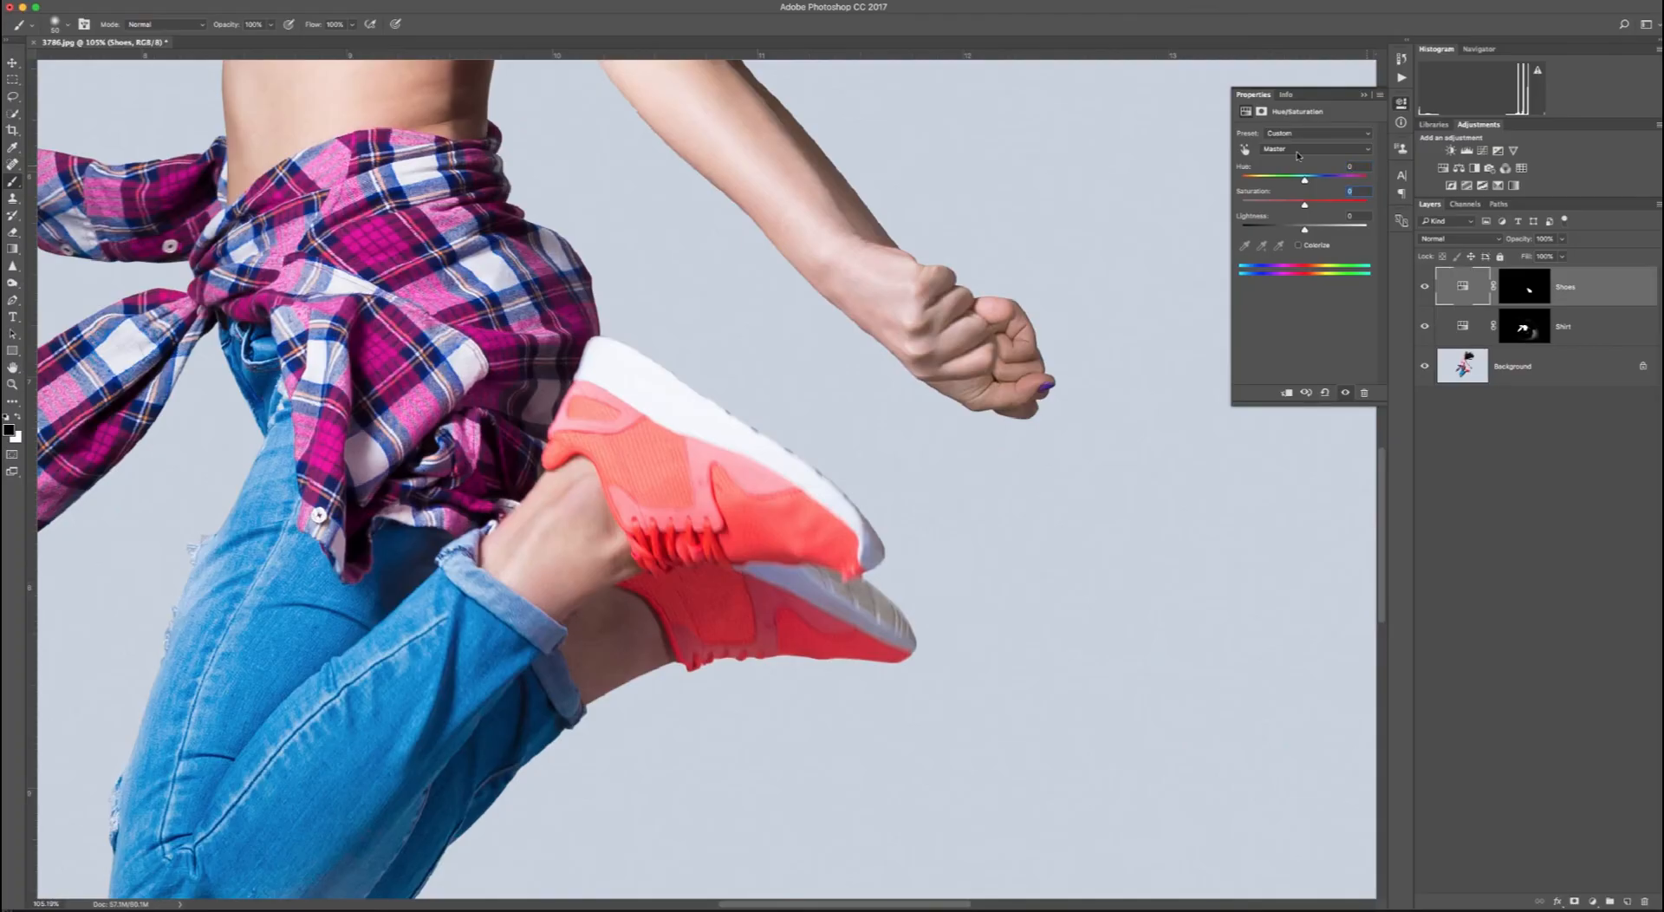
# Sample the sneakers' red for the Shoes adjustment and set the Reds Hue to -38, turning the sneakers pink
pyautogui.click(1246, 149)
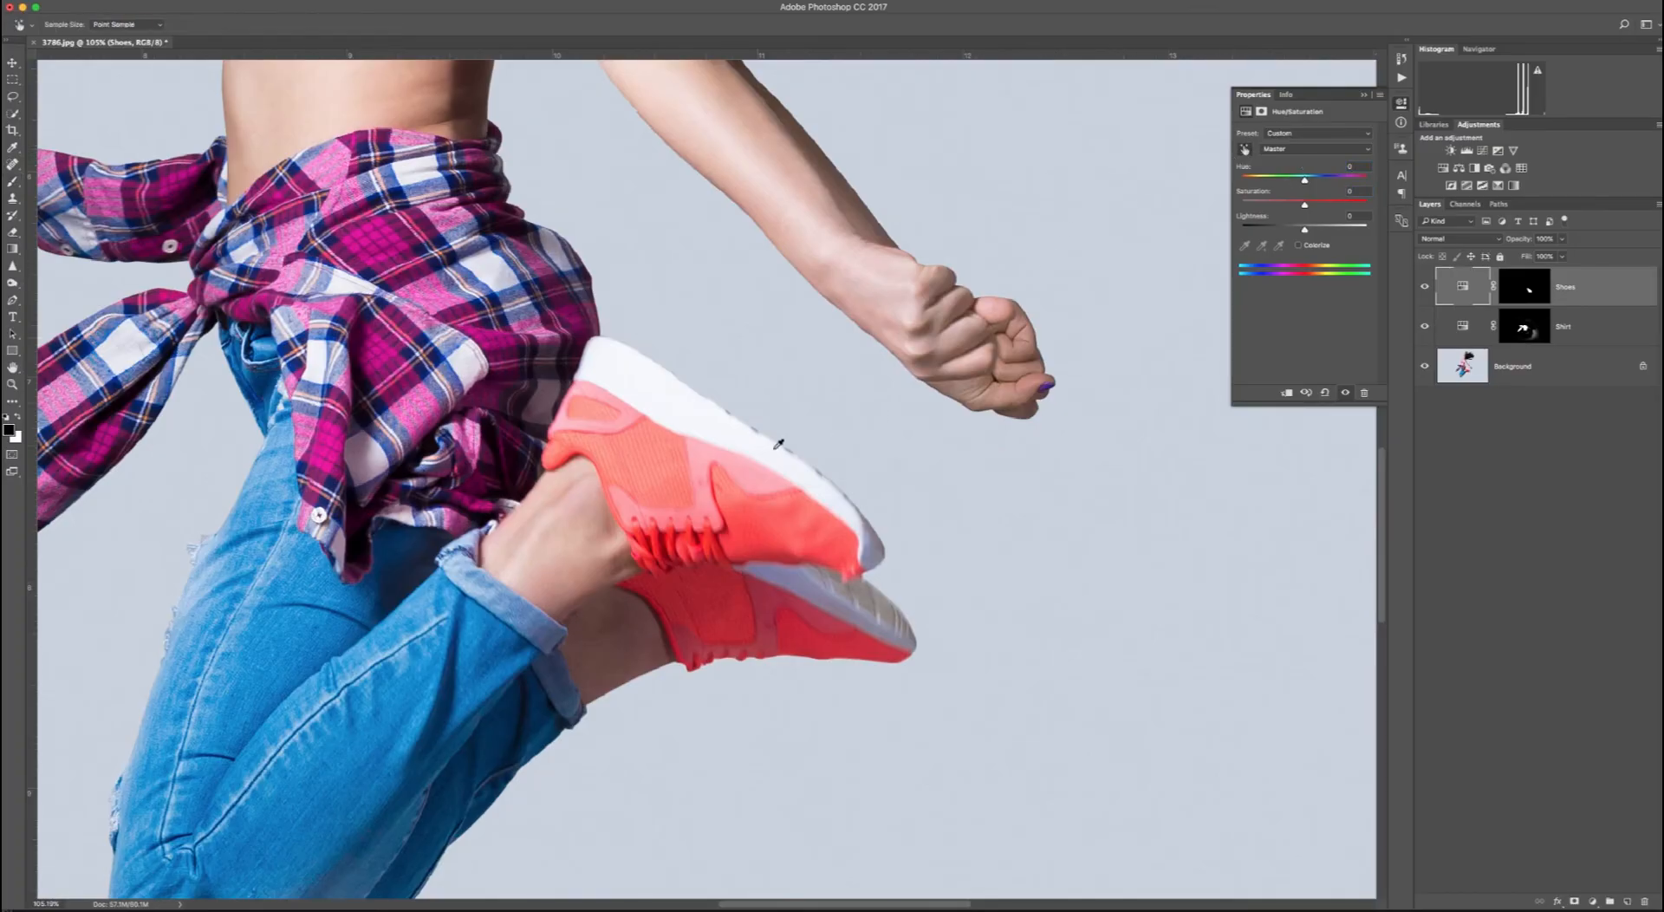
pyautogui.click(742, 523)
pyautogui.moveTo(1305, 183); pyautogui.dragTo(1295, 181)
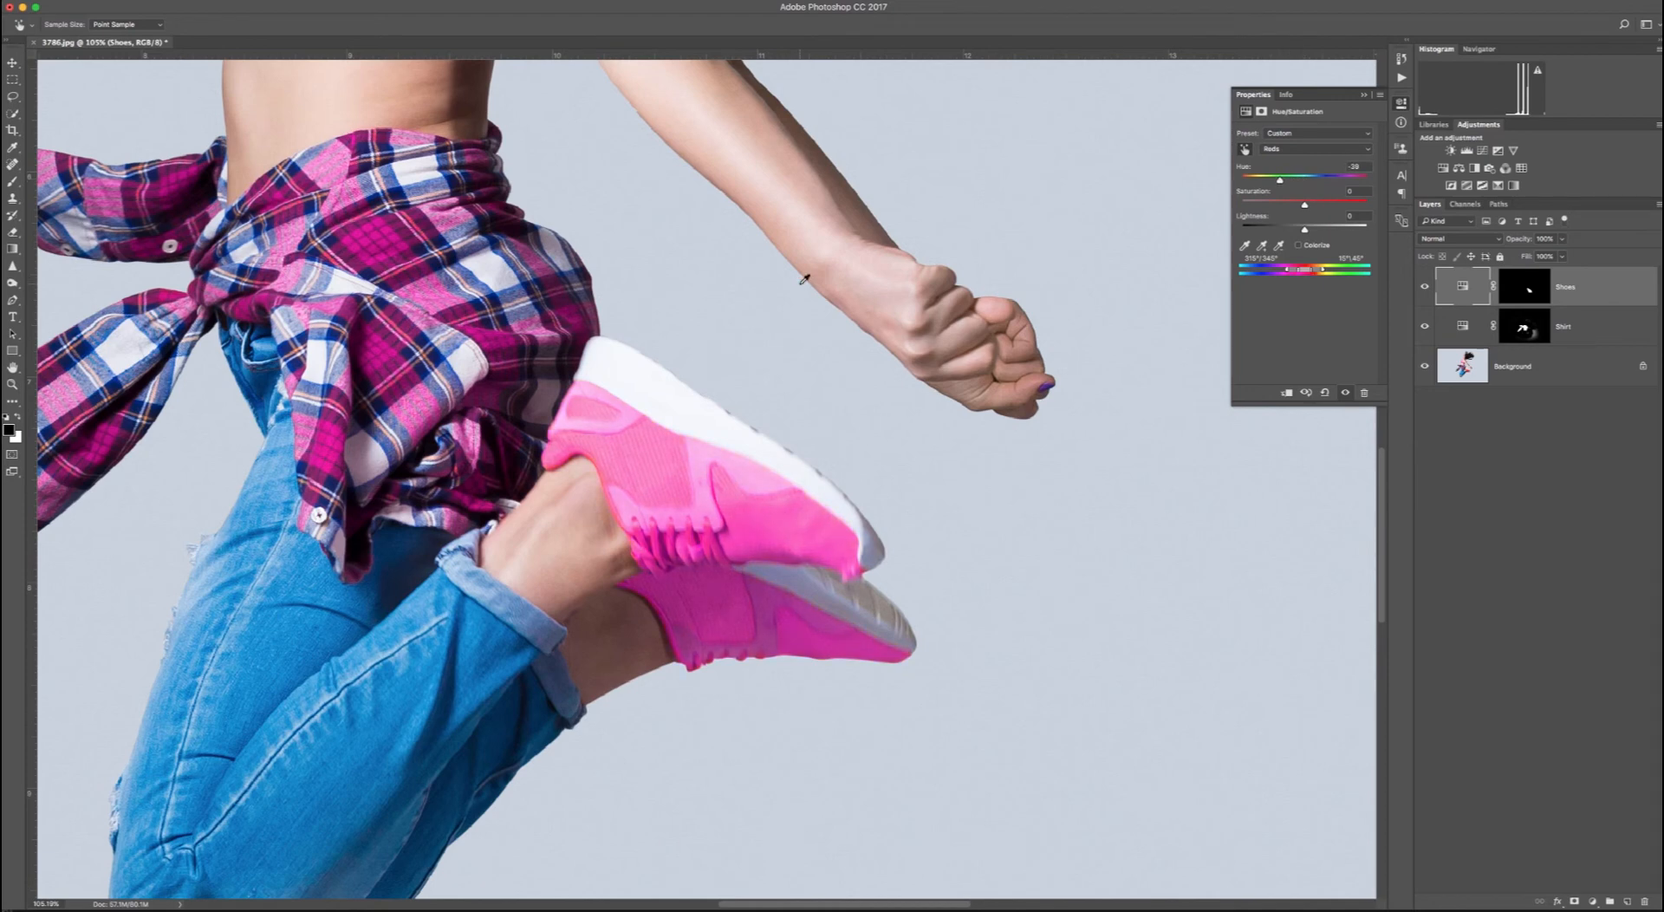
# Compare the whole image before and after by toggling the visibility of every layer except Background
pyautogui.scroll(-8, 805, 279)
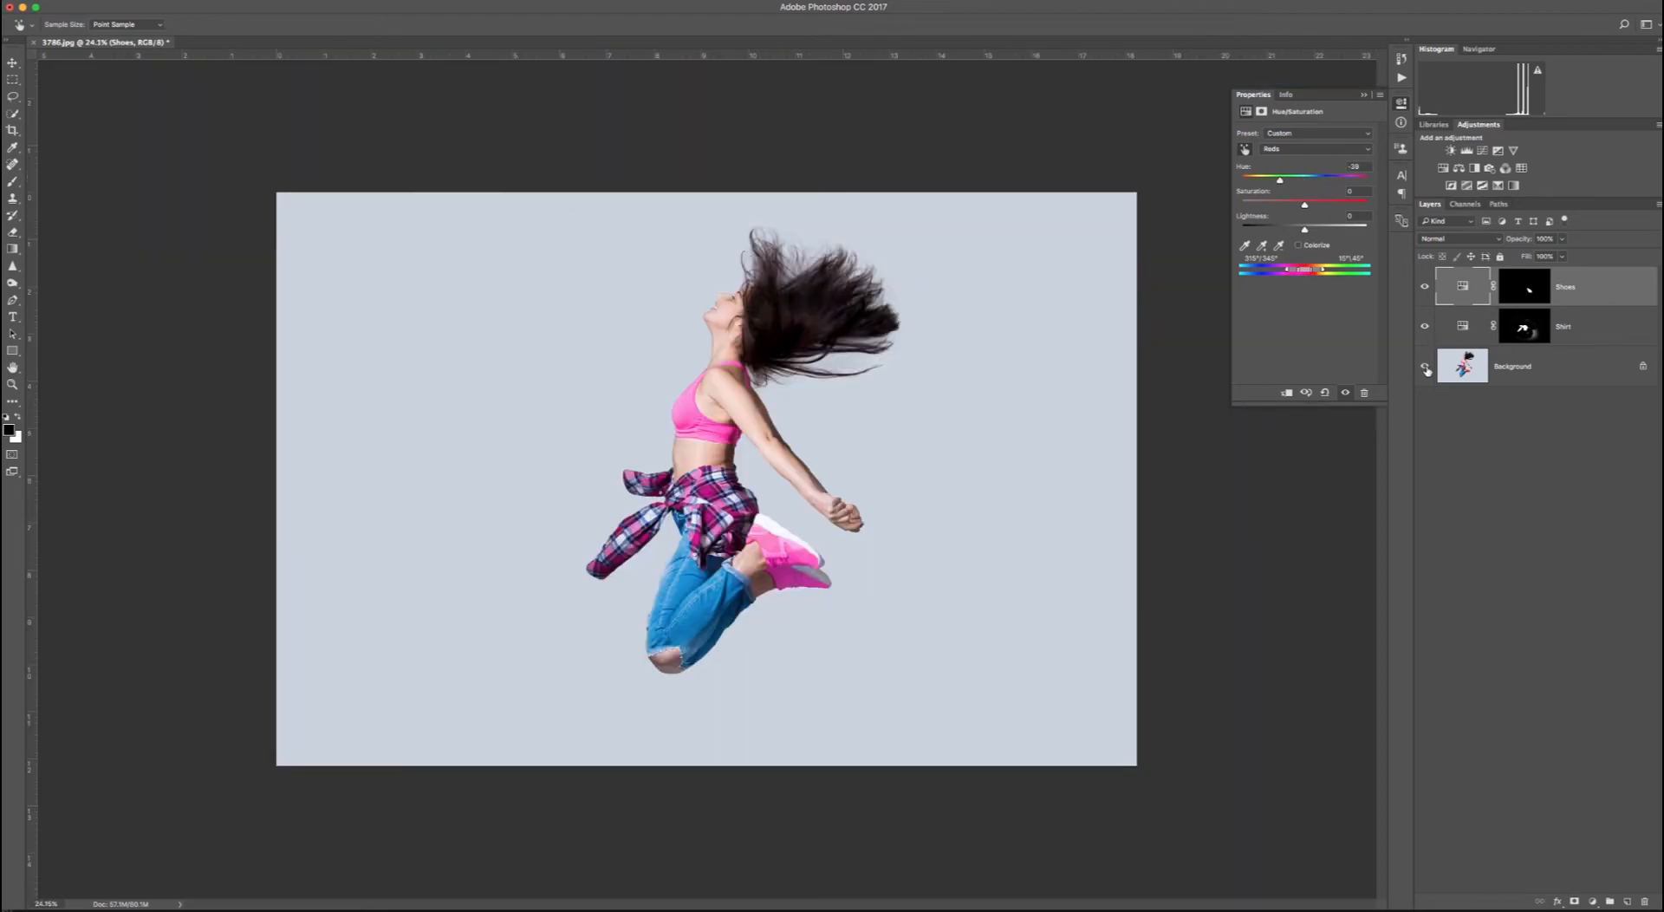
pyautogui.keyDown('alt'); pyautogui.click(1426, 368); pyautogui.keyUp('alt')
pyautogui.keyDown('alt'); pyautogui.click(1426, 368); pyautogui.keyUp('alt')
pyautogui.keyDown('alt'); pyautogui.click(1426, 368); pyautogui.keyUp('alt')
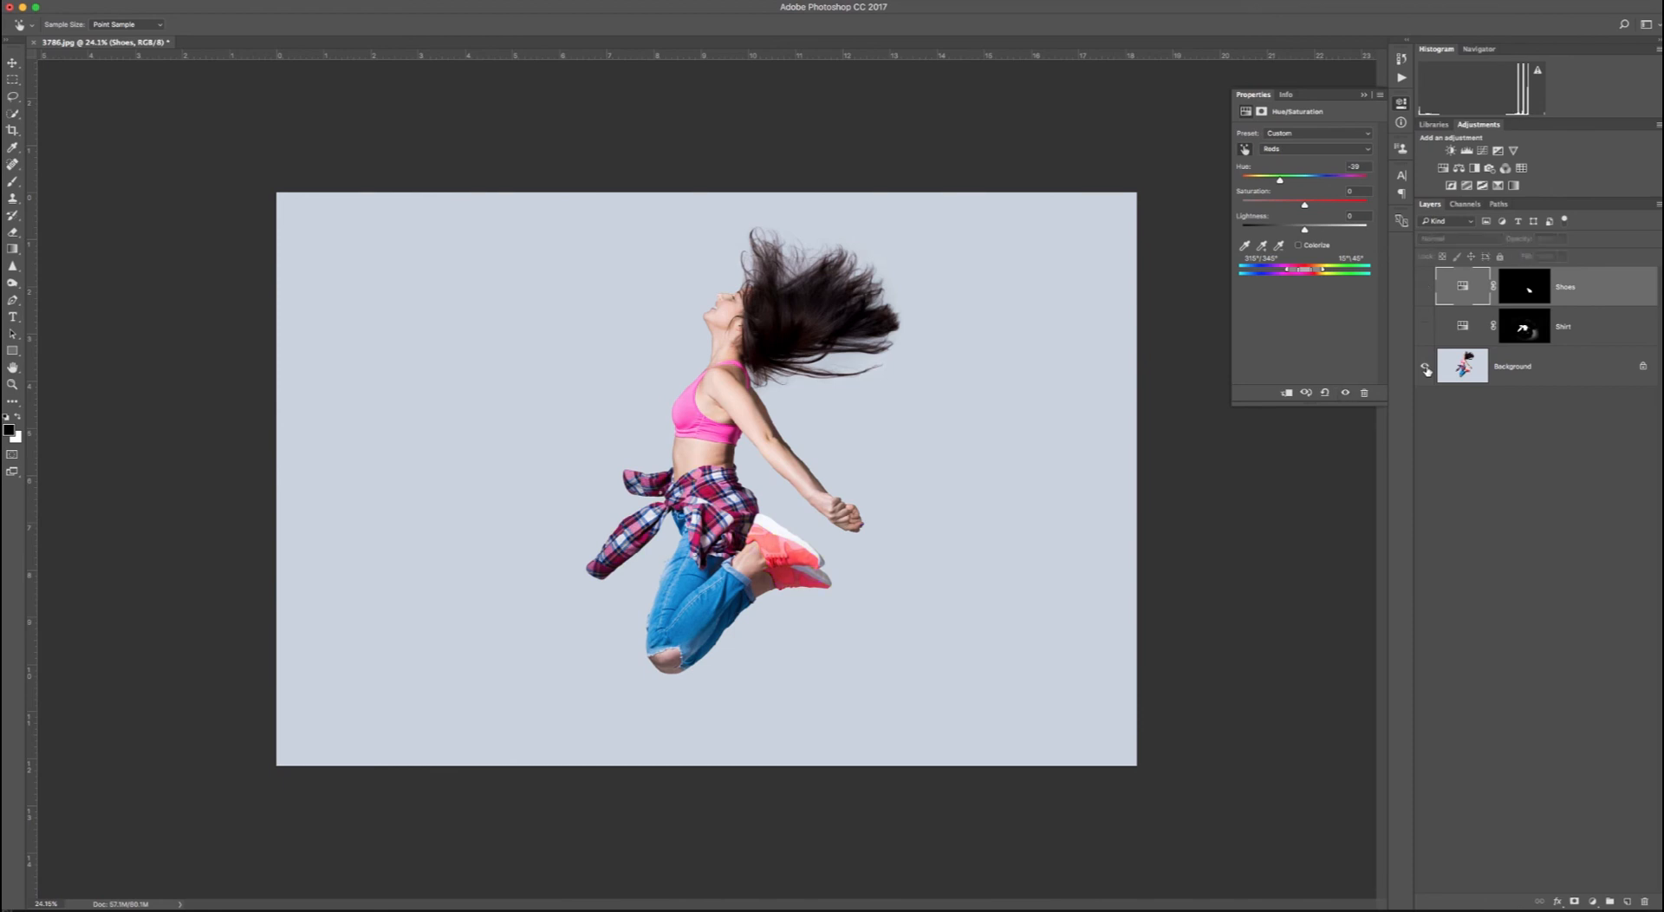